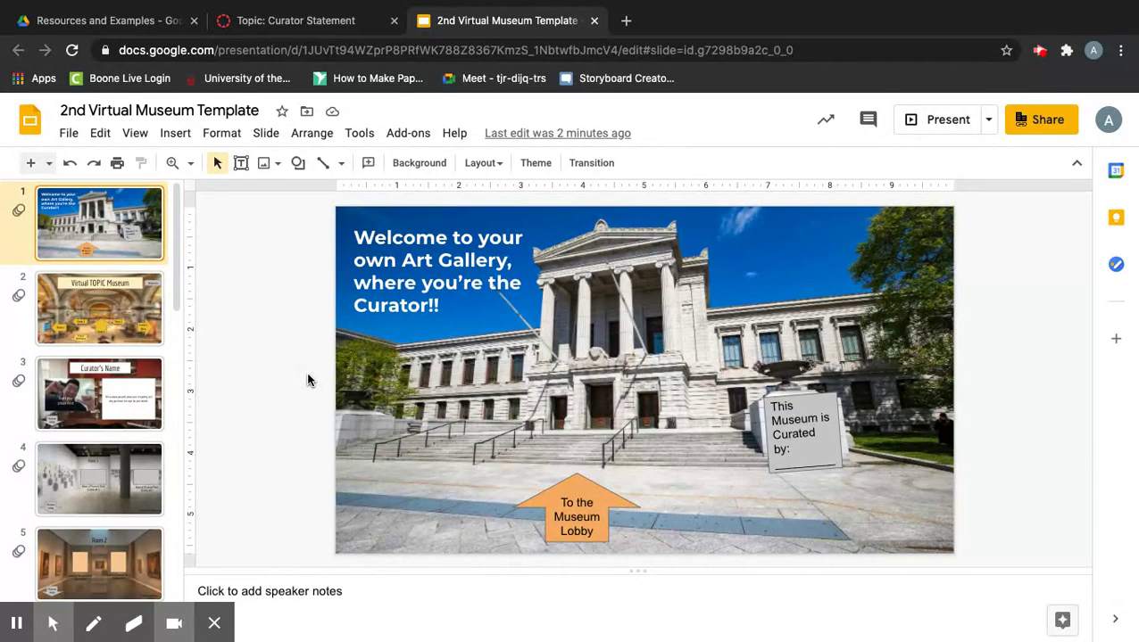
- Look through the welcome title, Virtual TOPIC Museum lobby and Curator's Name slides
scroll(130, 306, "down", 3)
scroll(129, 306, "down", 10)
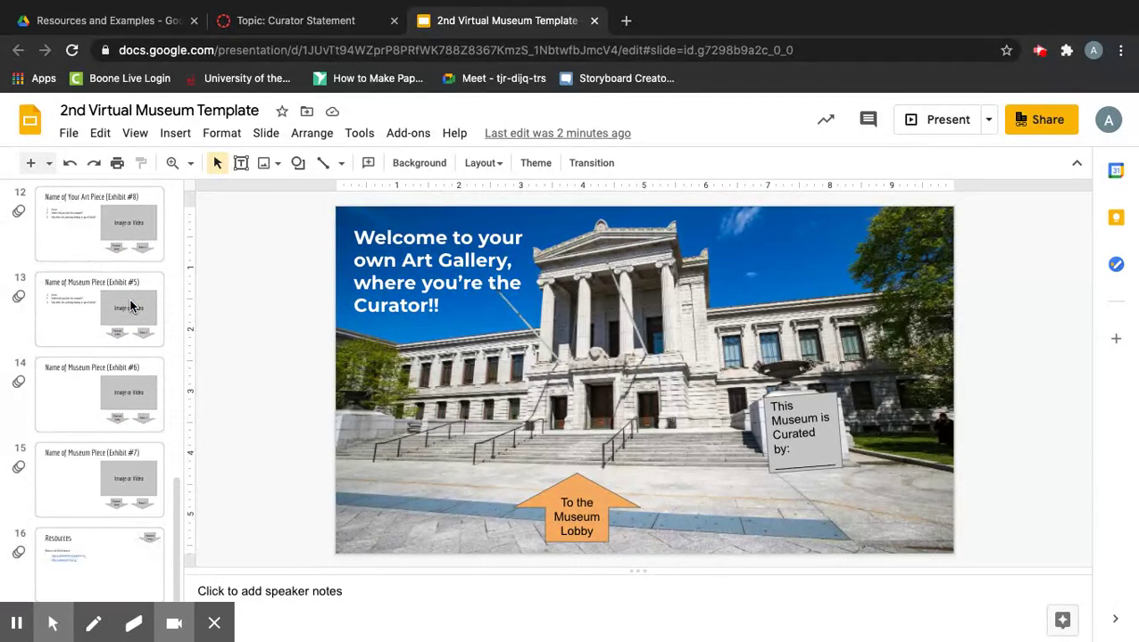
scroll(129, 306, "up", 15)
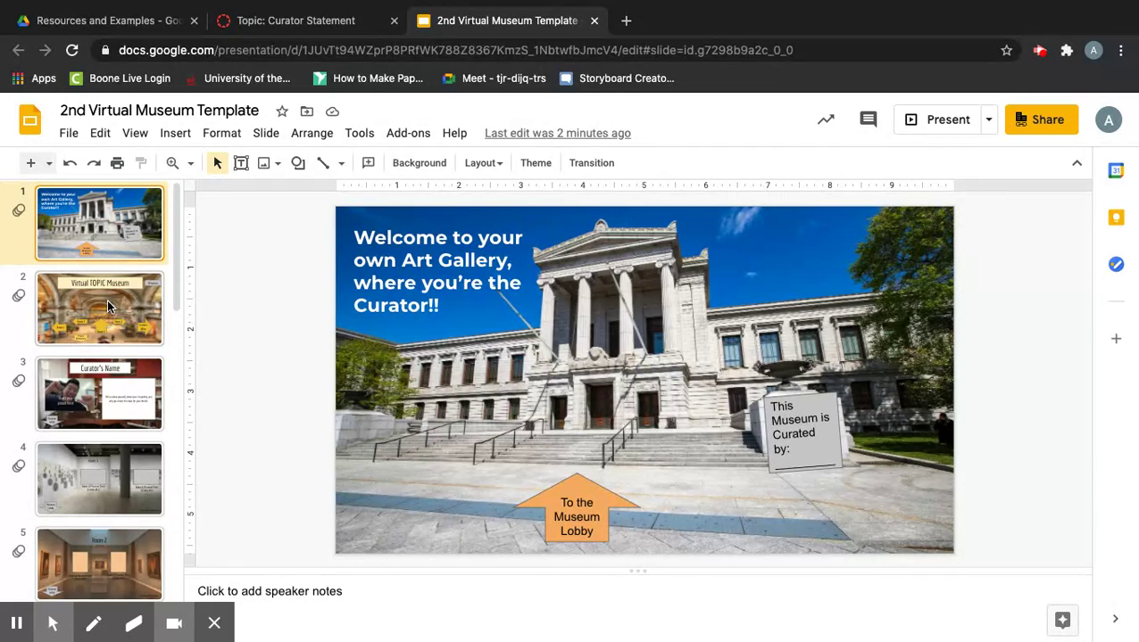
left_click(108, 307)
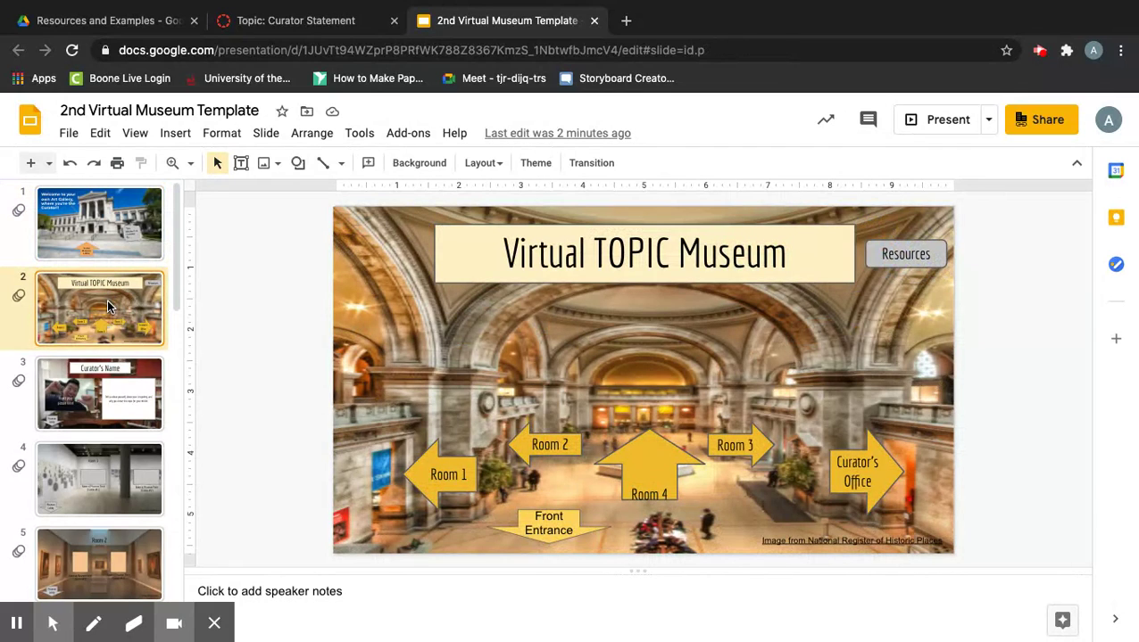
left_click(114, 223)
left_click(104, 303)
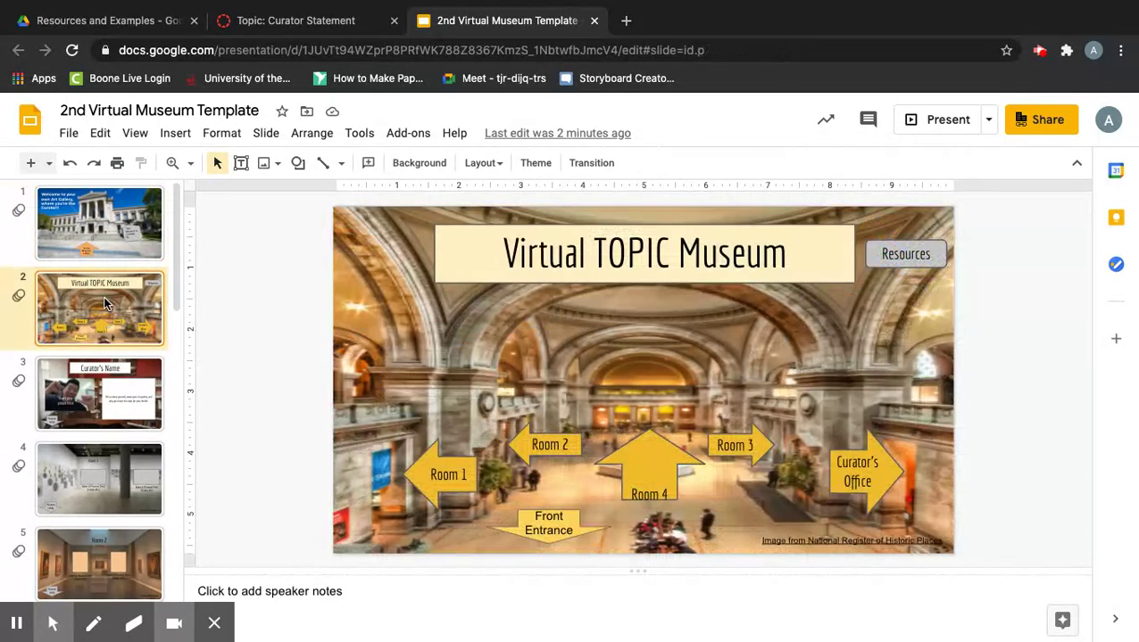
left_click(124, 369)
- Browse the Room 1, Room 2, Room 4 and Room 3 gallery slides, ending on Room 4
scroll(124, 370, "down", 1)
scroll(124, 377, "down", 3)
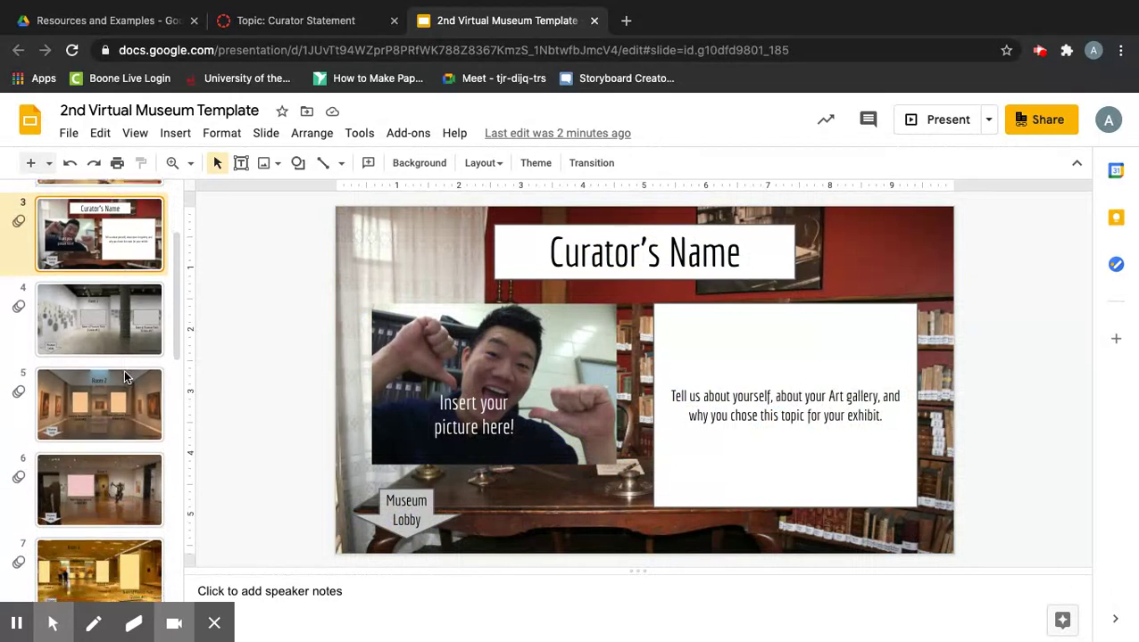
left_click(124, 319)
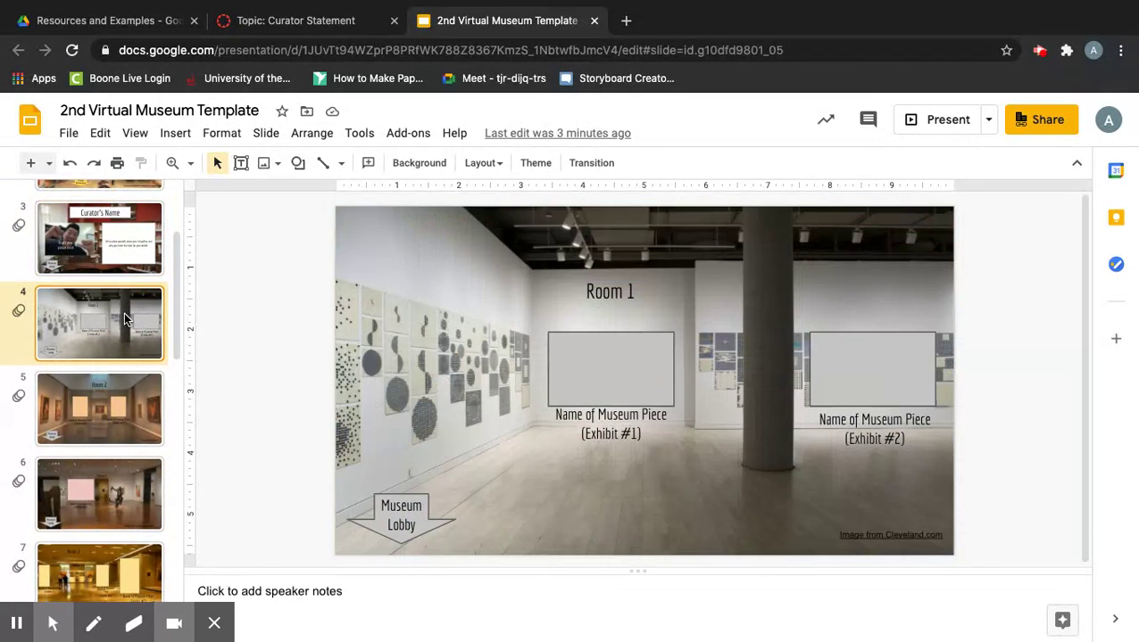
scroll(124, 320, "down", 2)
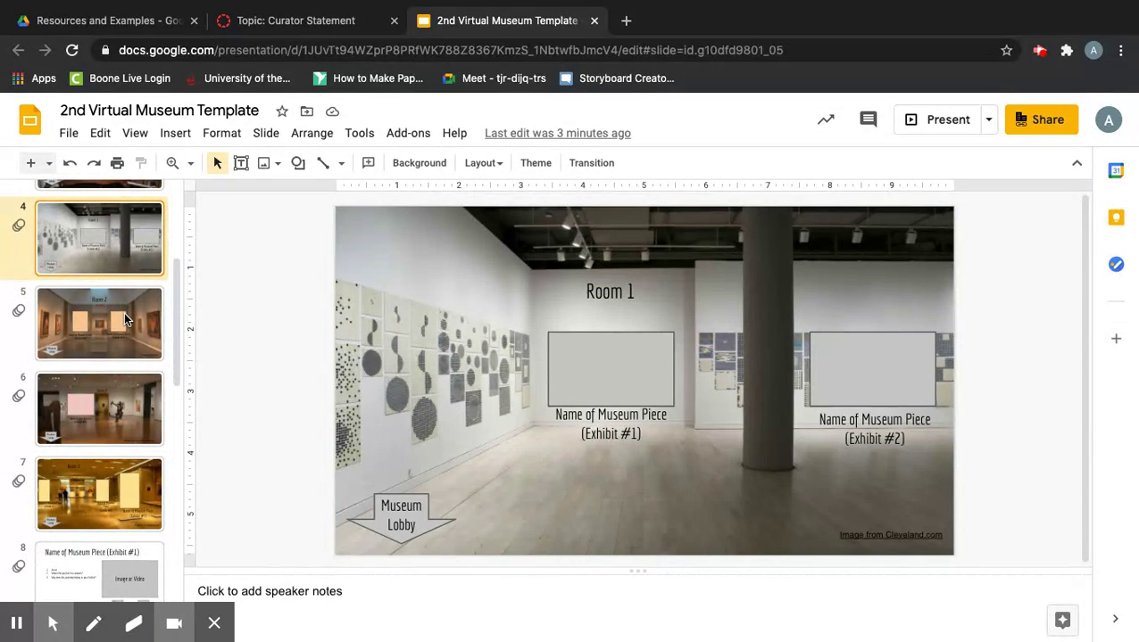
left_click(124, 313)
scroll(125, 312, "down", 2)
left_click(124, 319)
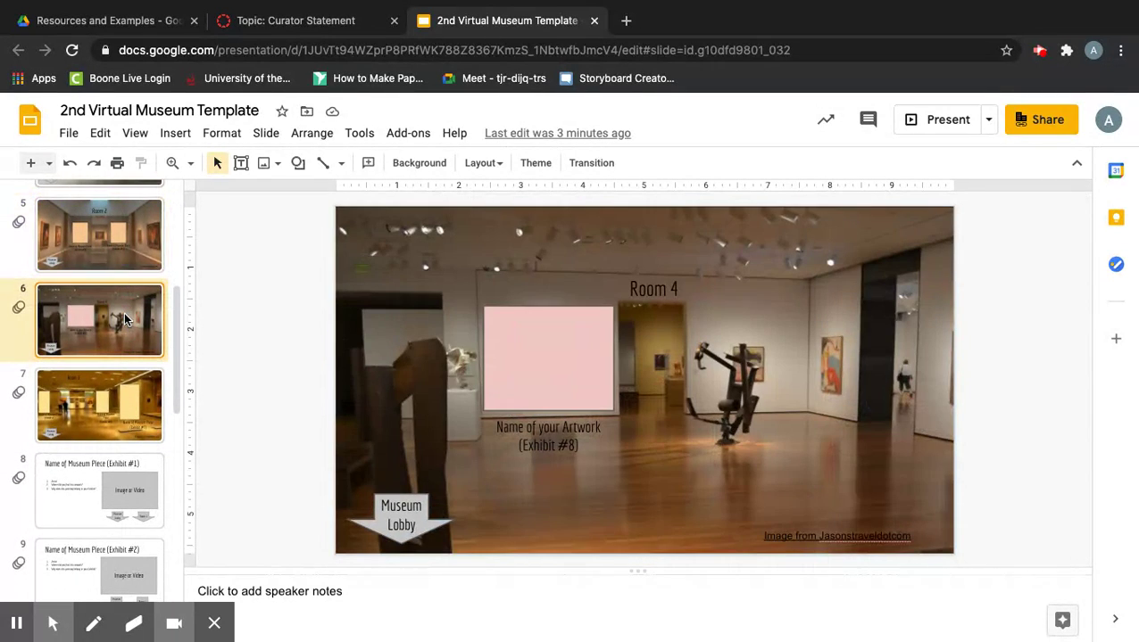
scroll(124, 320, "down", 2)
left_click(124, 320)
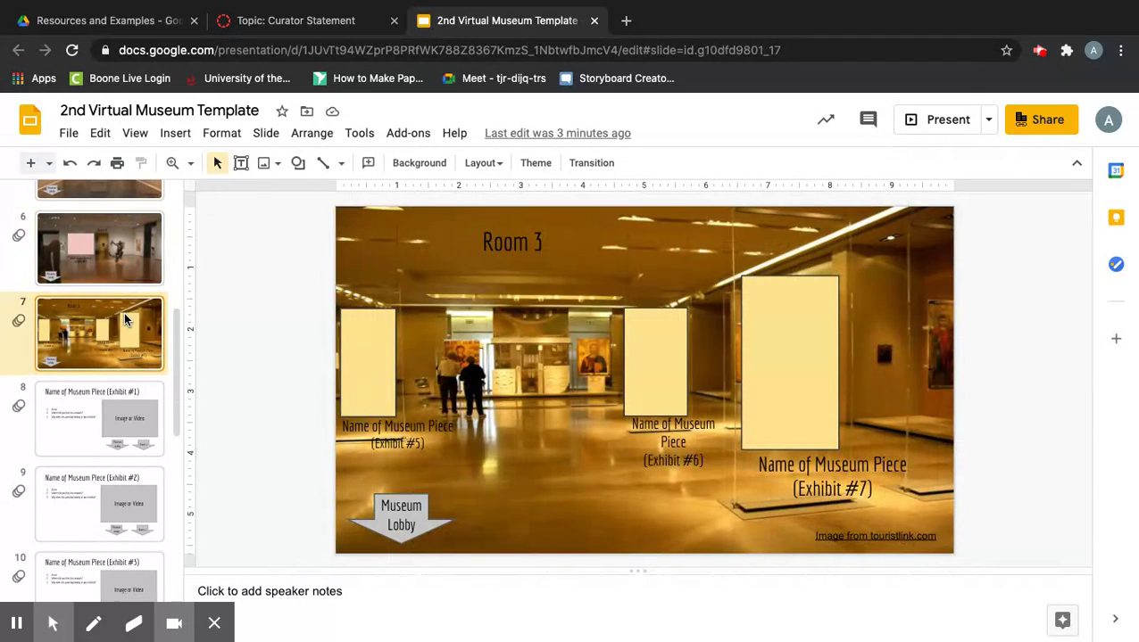
scroll(125, 319, "up", 1)
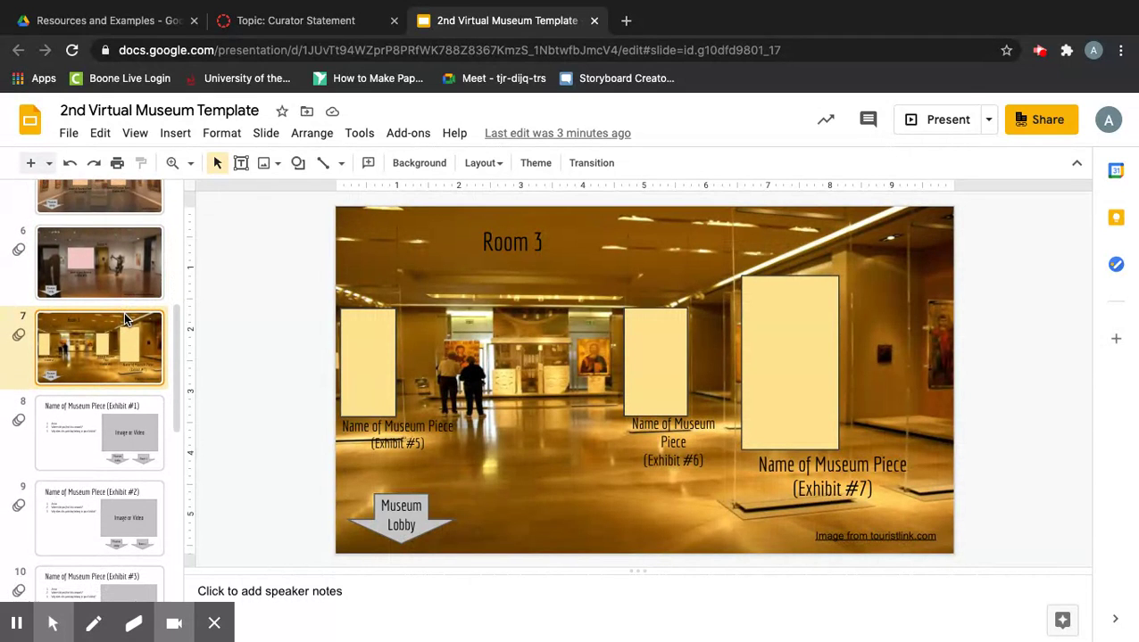
scroll(124, 316, "up", 1)
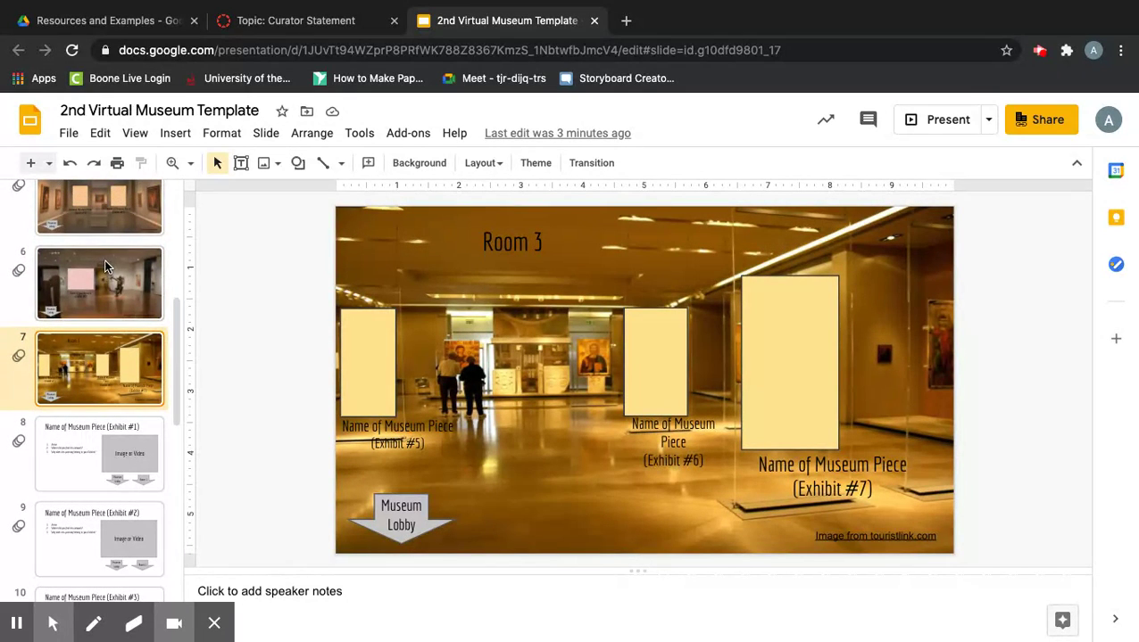
left_click(104, 278)
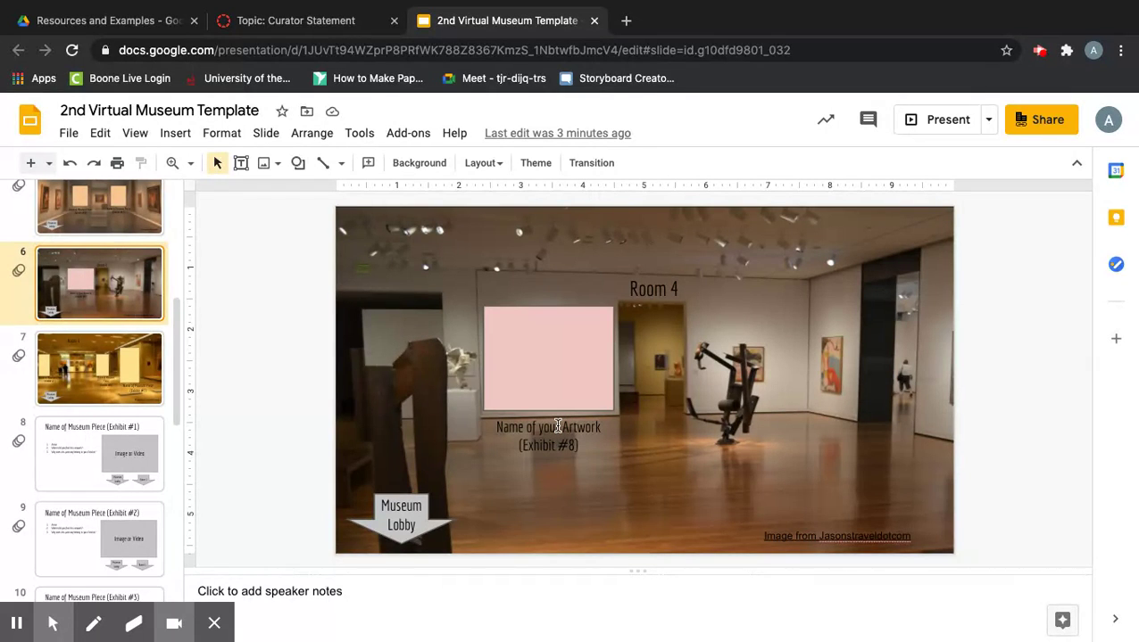
- Review the Room 3 slide, then the Exhibit #1, #2 and #3 description slides
left_click(103, 352)
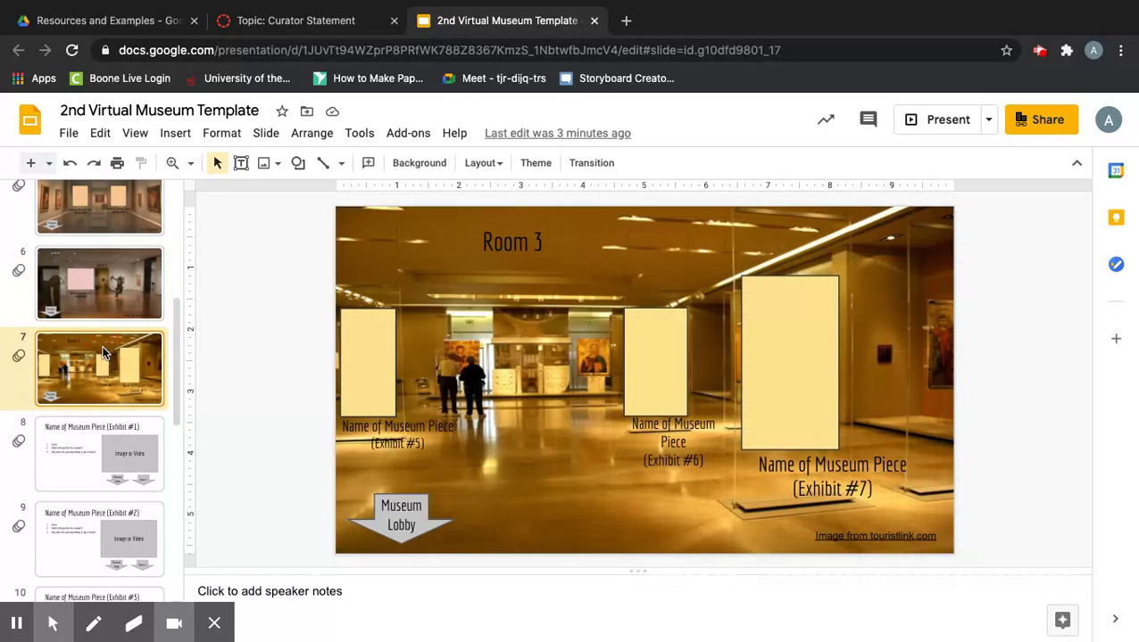
scroll(103, 352, "down", 3)
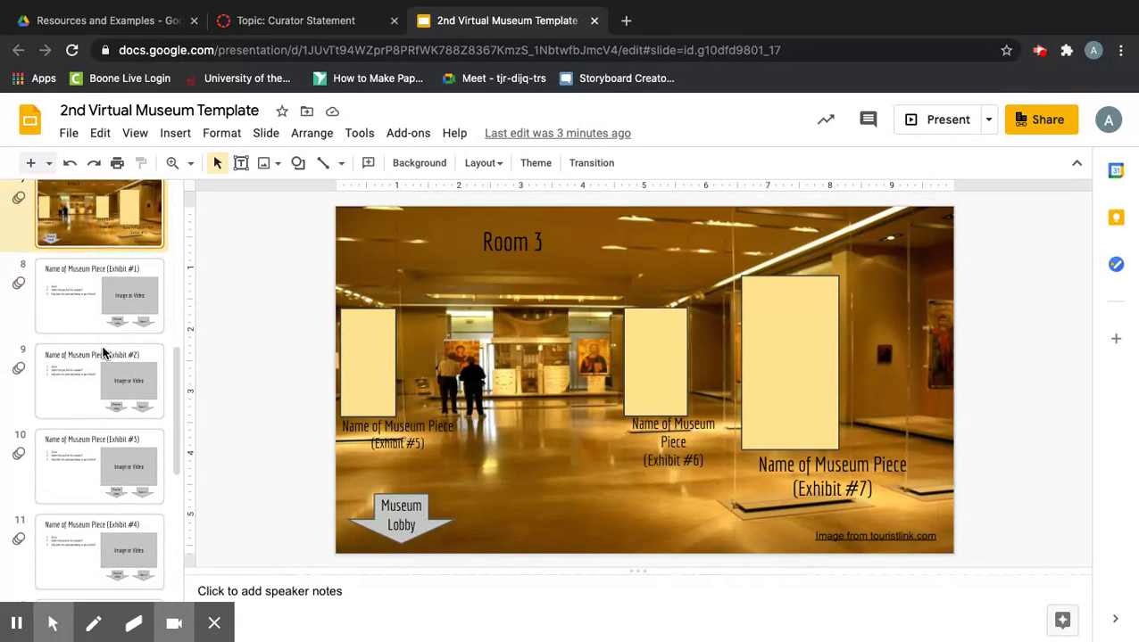
left_click(92, 294)
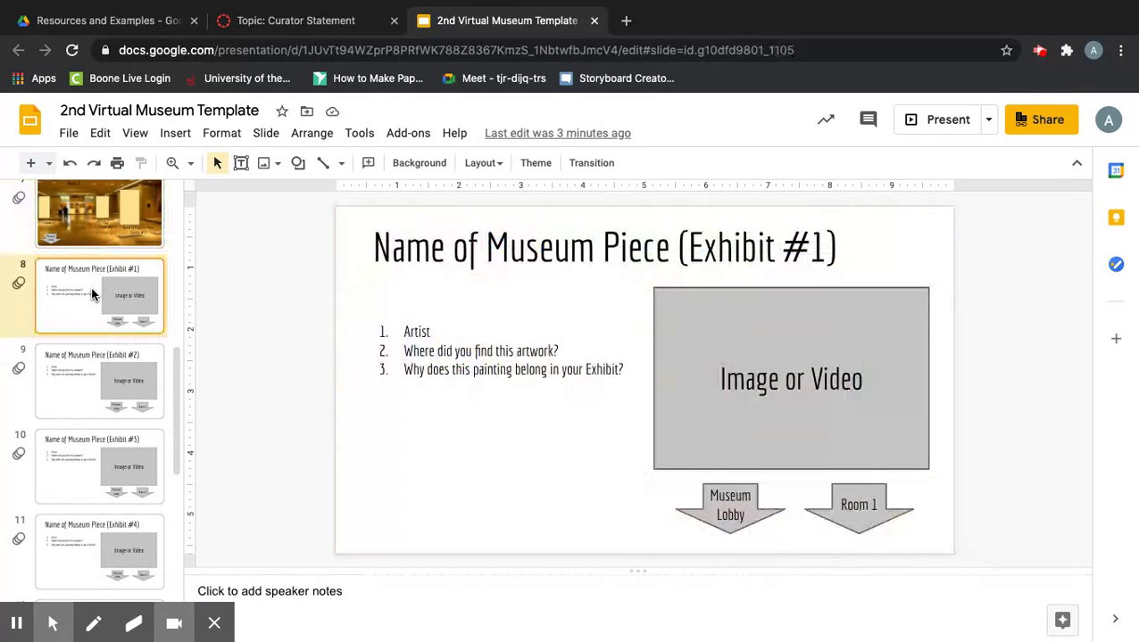
left_click(85, 373)
scroll(85, 373, "down", 2)
left_click(85, 370)
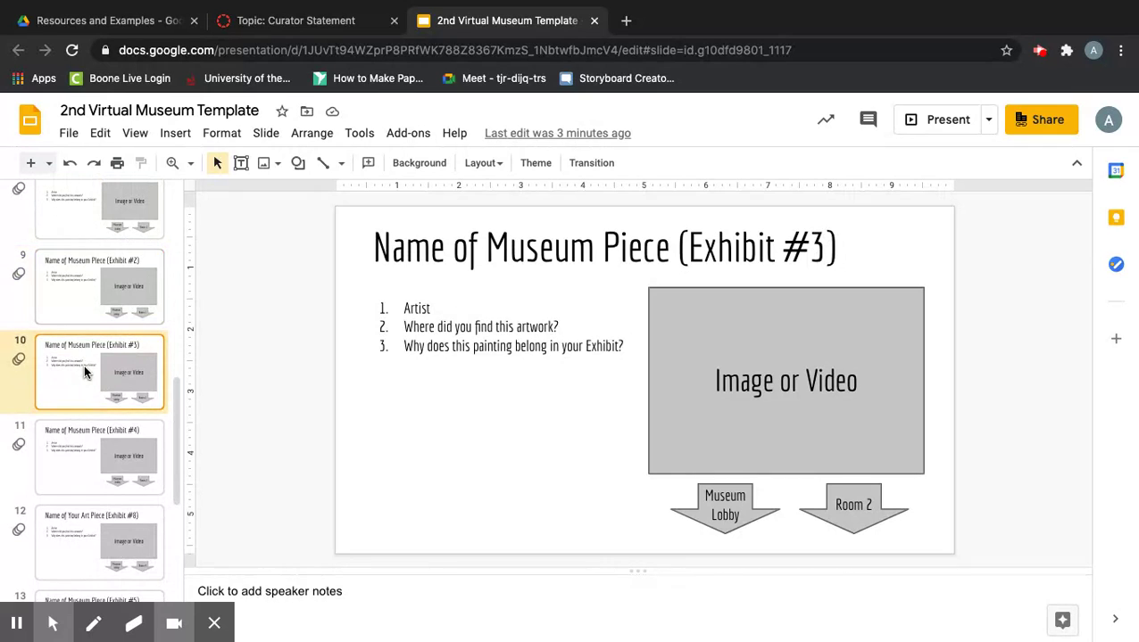
scroll(116, 290, "up", 5)
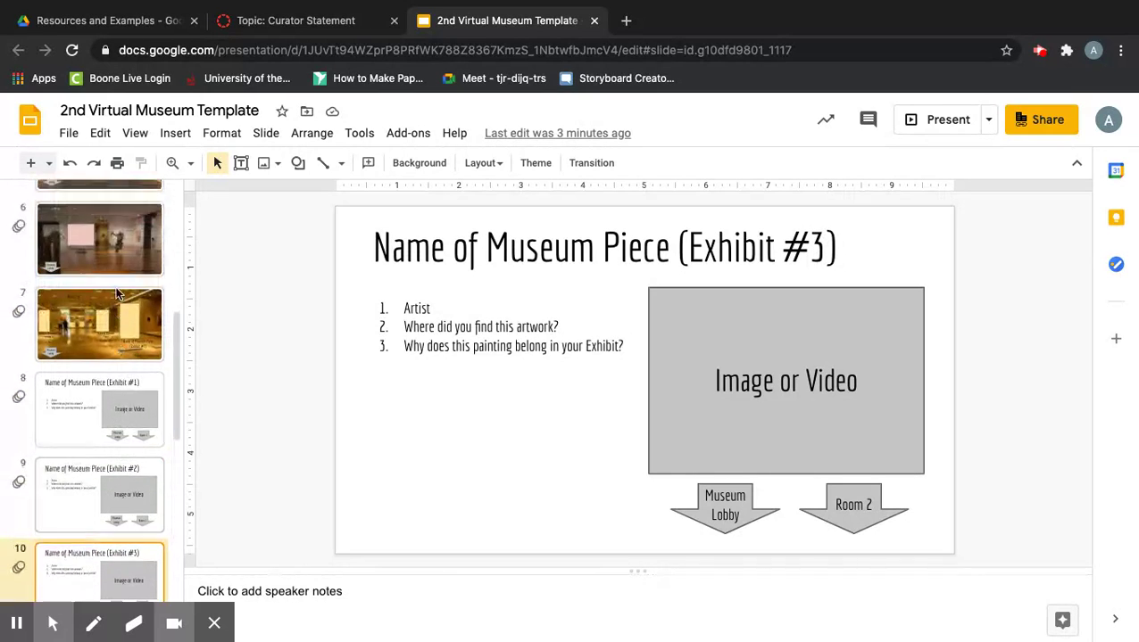
- From the Room 1 gallery slide, check the Exhibit #1 and Exhibit #2 description slides
left_click(116, 286)
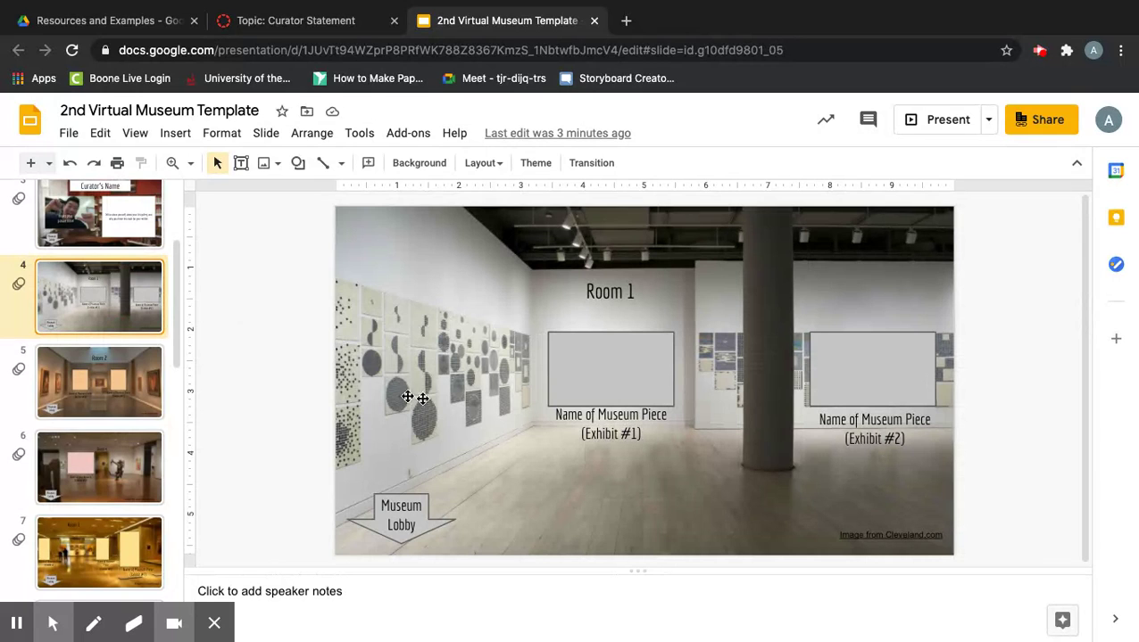
scroll(109, 292, "down", 5)
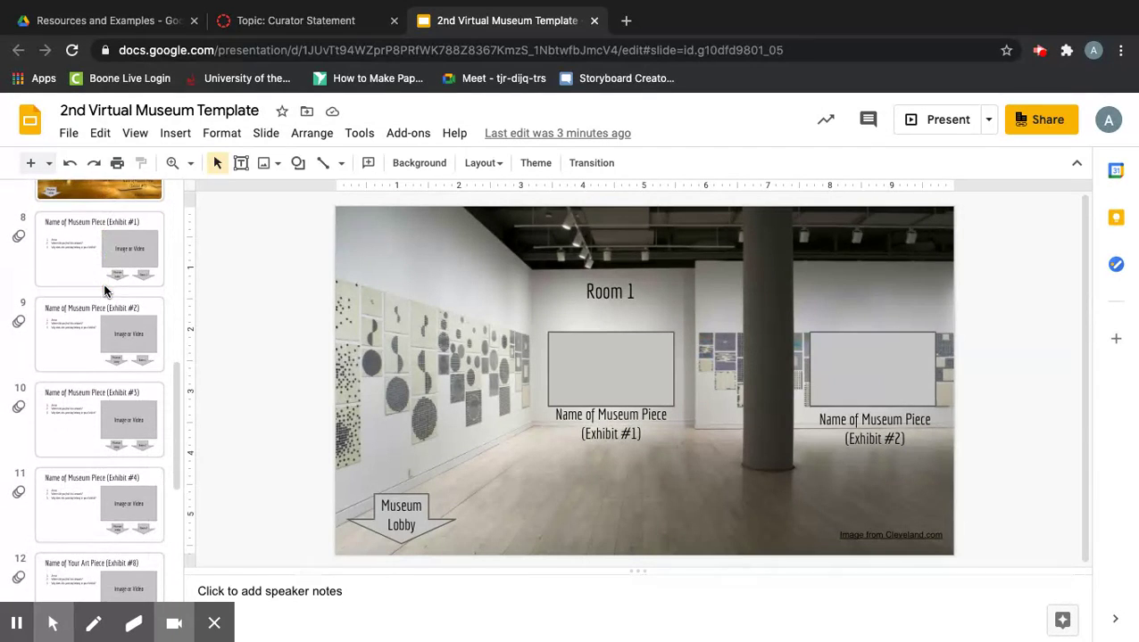
left_click(76, 253)
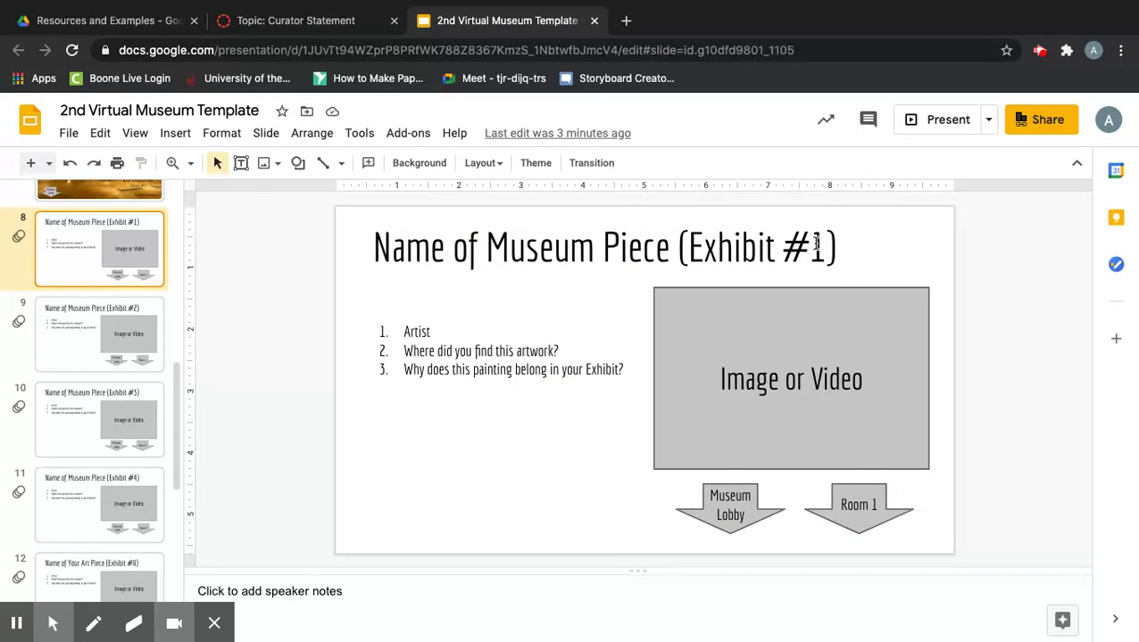
left_click(126, 321)
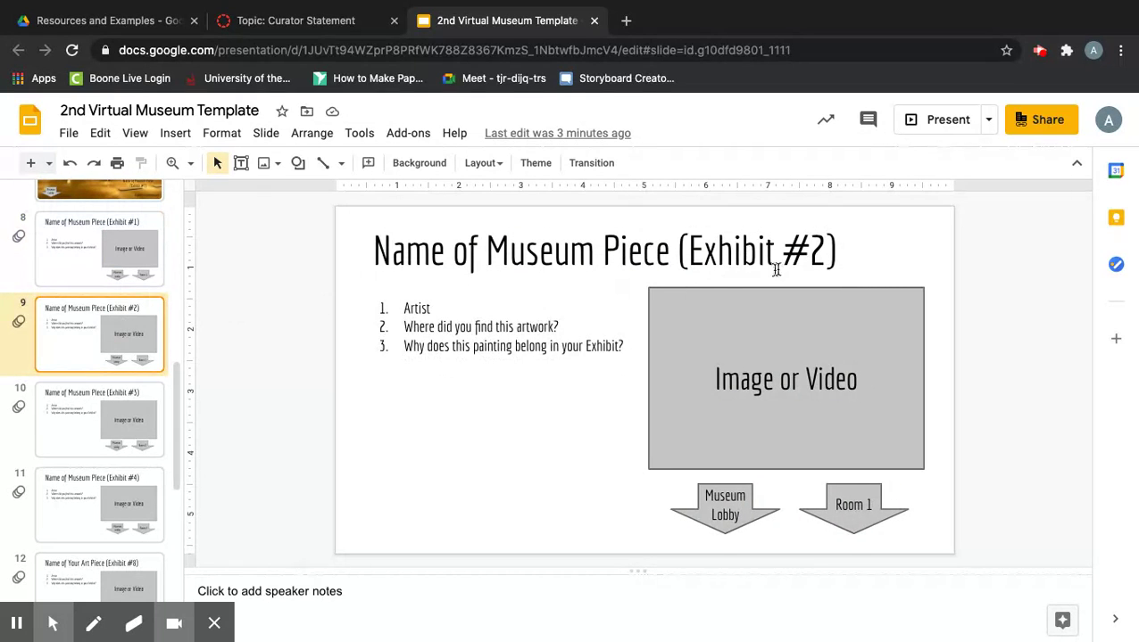
- Return to the Room 1 gallery slide and start the full-screen presentation
scroll(96, 272, "up", 1)
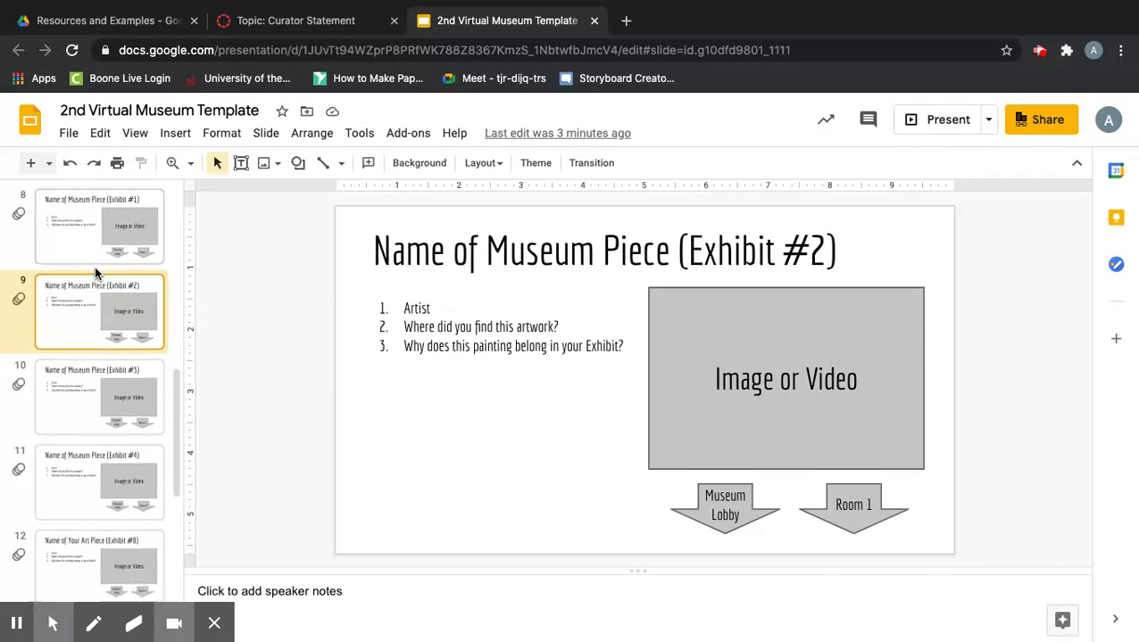
scroll(95, 272, "up", 8)
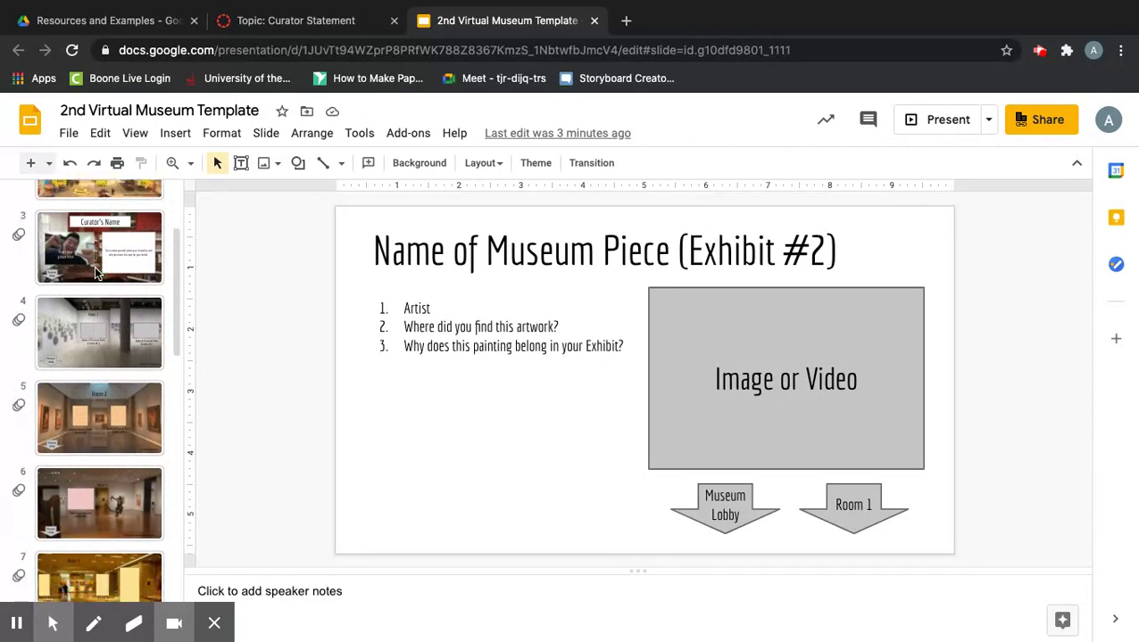
left_click(113, 300)
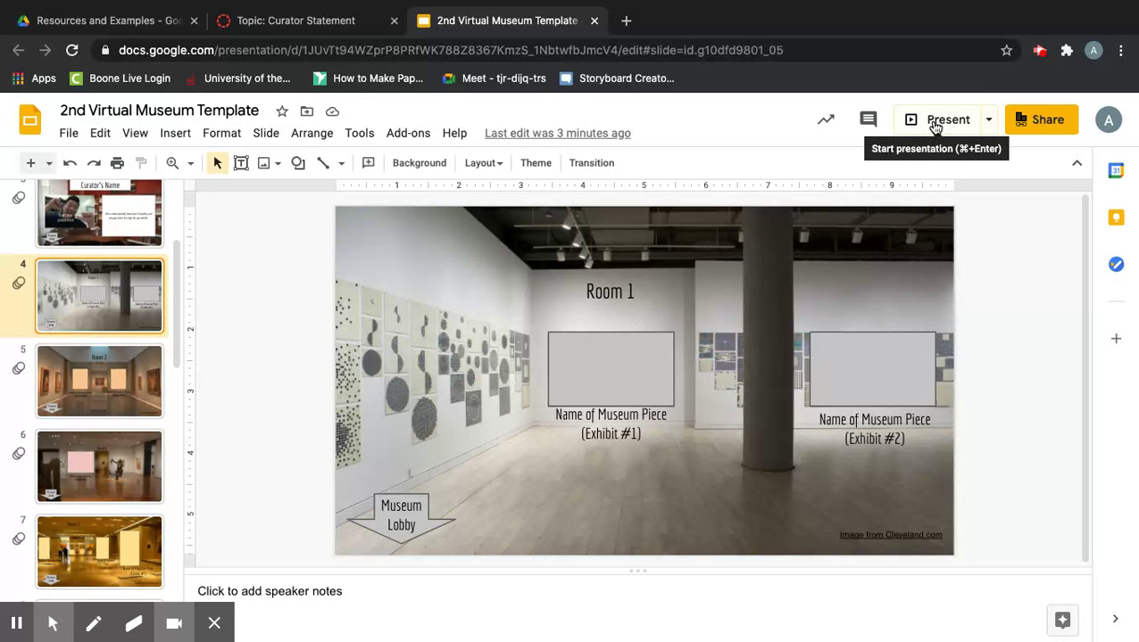
left_click(945, 124)
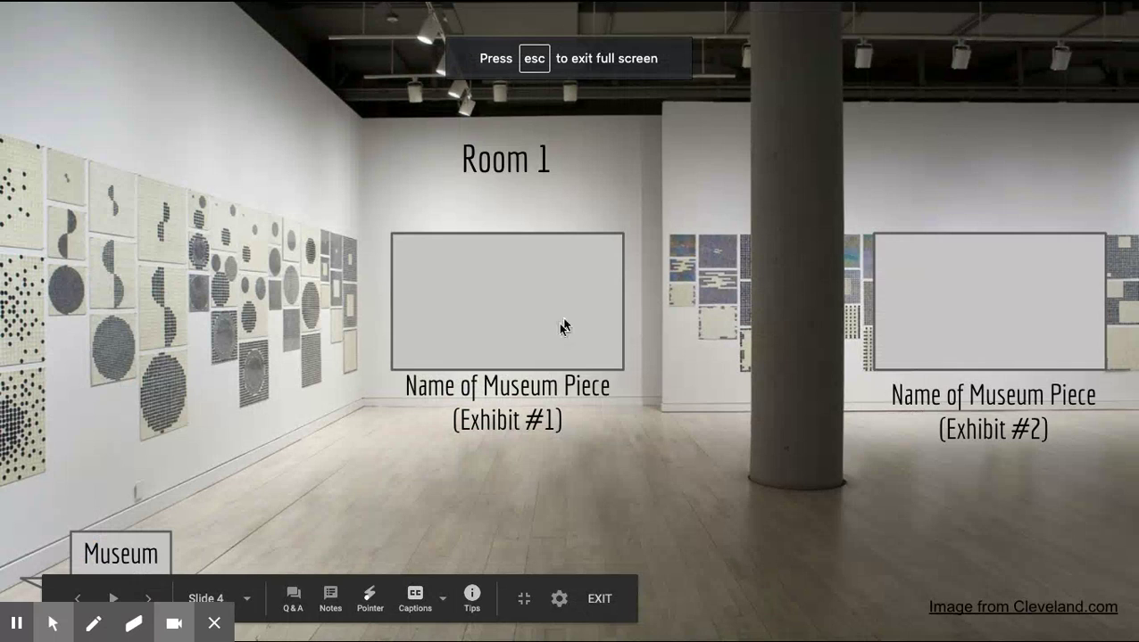
- Follow the Exhibit #1 caption link and back to Room 1, then exit the slideshow
left_click(526, 395)
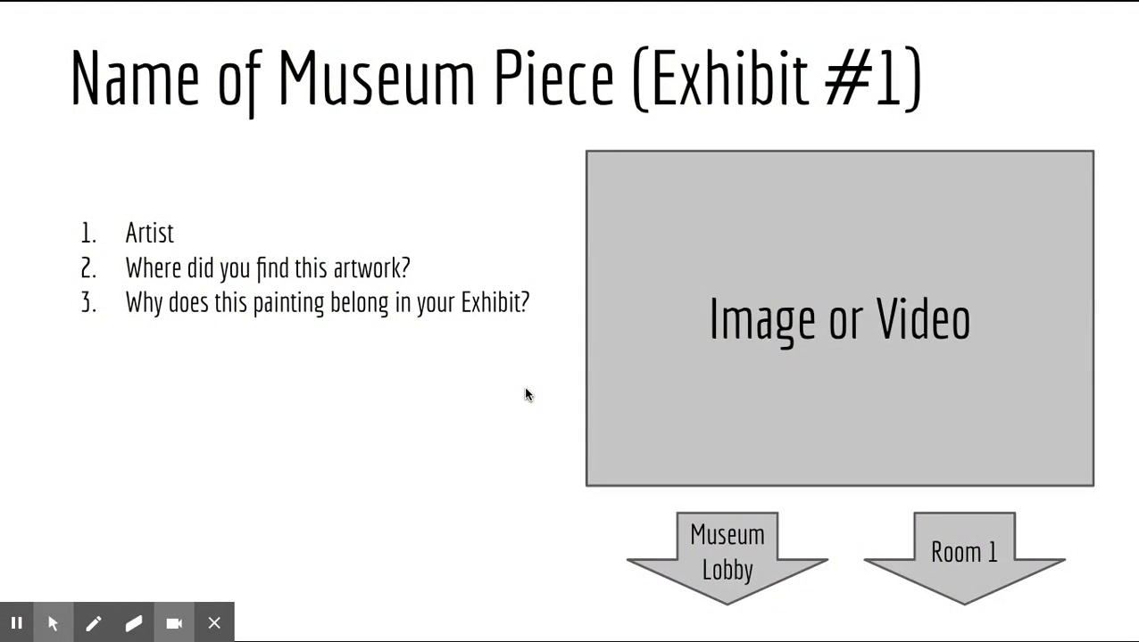
left_click(951, 545)
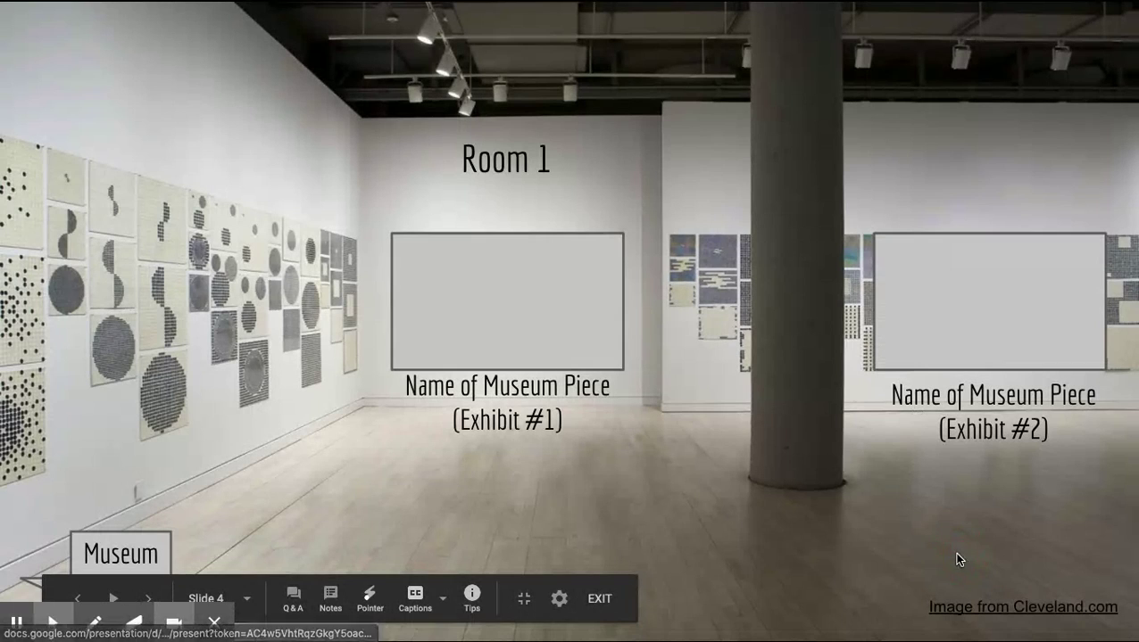
left_click(609, 607)
left_click(400, 352)
left_click(300, 284)
left_click(601, 368)
- Open the Google Drive image picker through Insert > Image > Drive
left_click(324, 301)
left_click(178, 254)
left_click(249, 265)
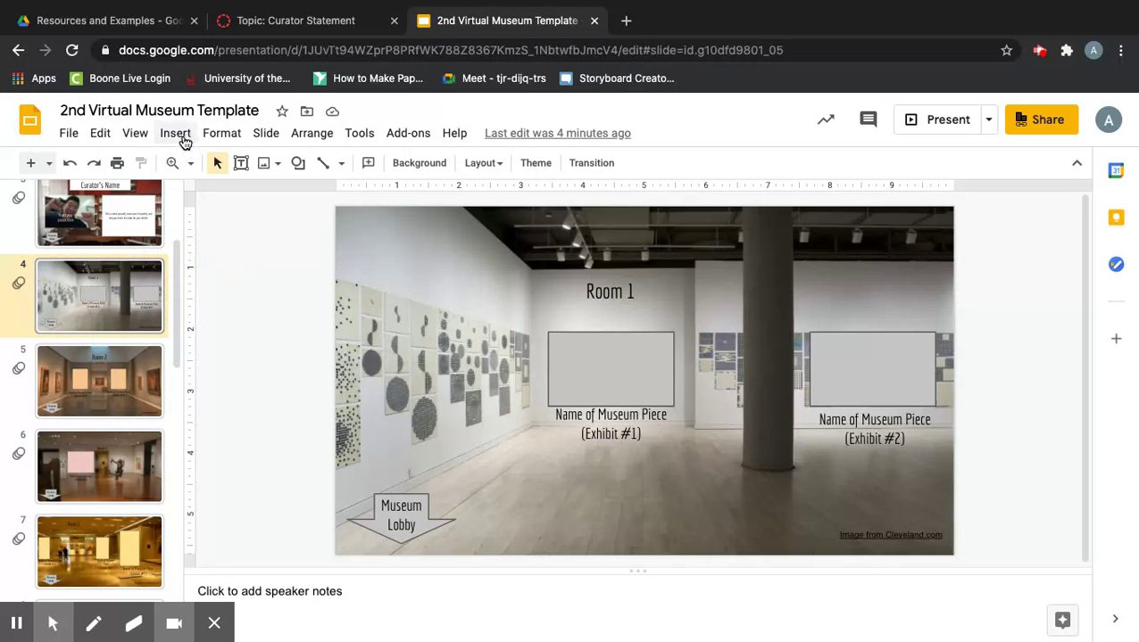
left_click(178, 134)
mouse_move(204, 167)
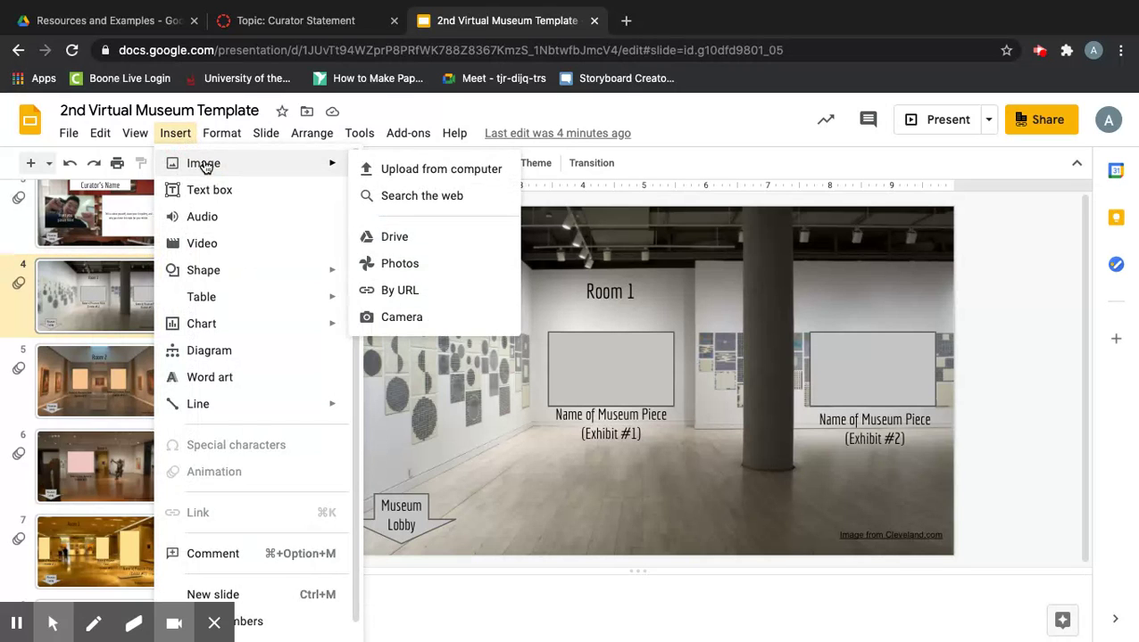
left_click(398, 239)
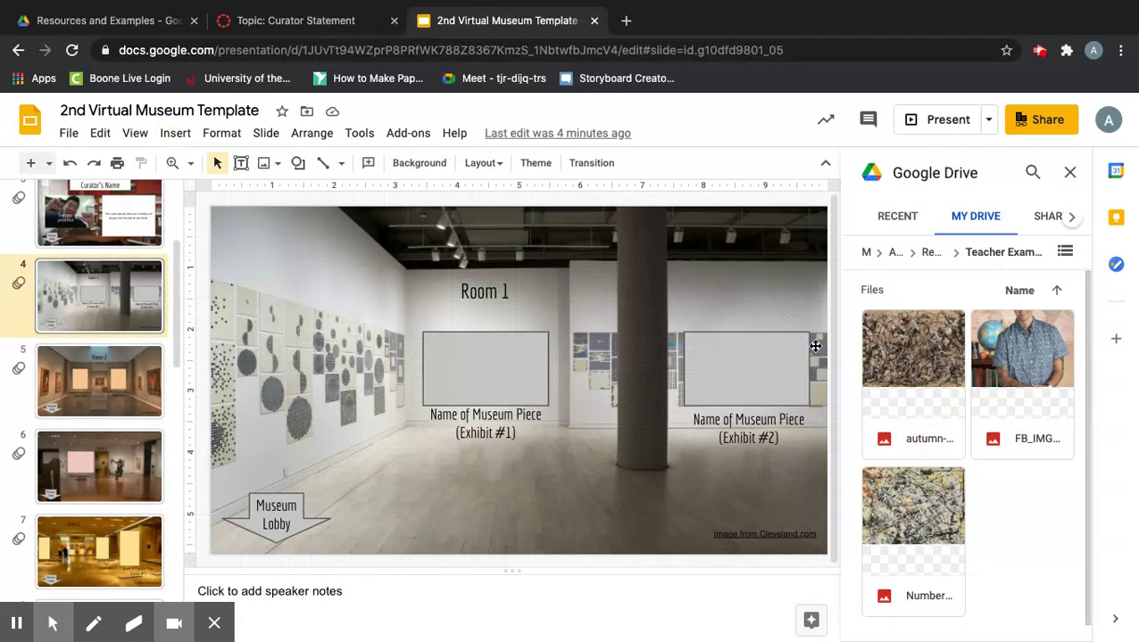
- Browse My Drive > Art Classroom > Resources > Teacher Examples and insert the autumn painting image
left_click(865, 253)
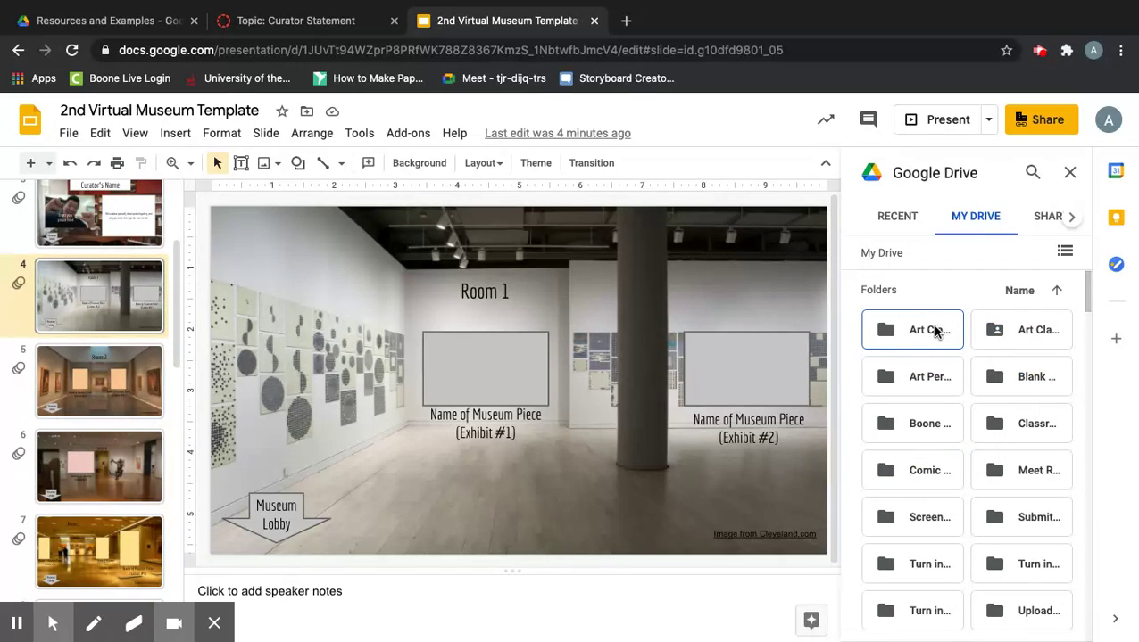
left_click(991, 336)
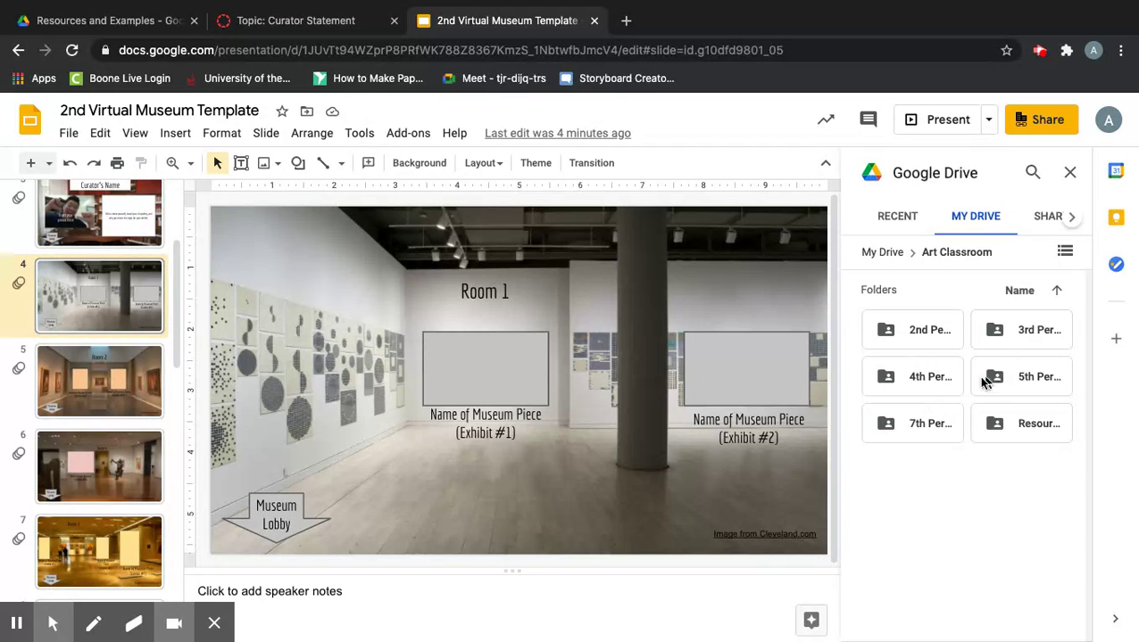
left_click(928, 380)
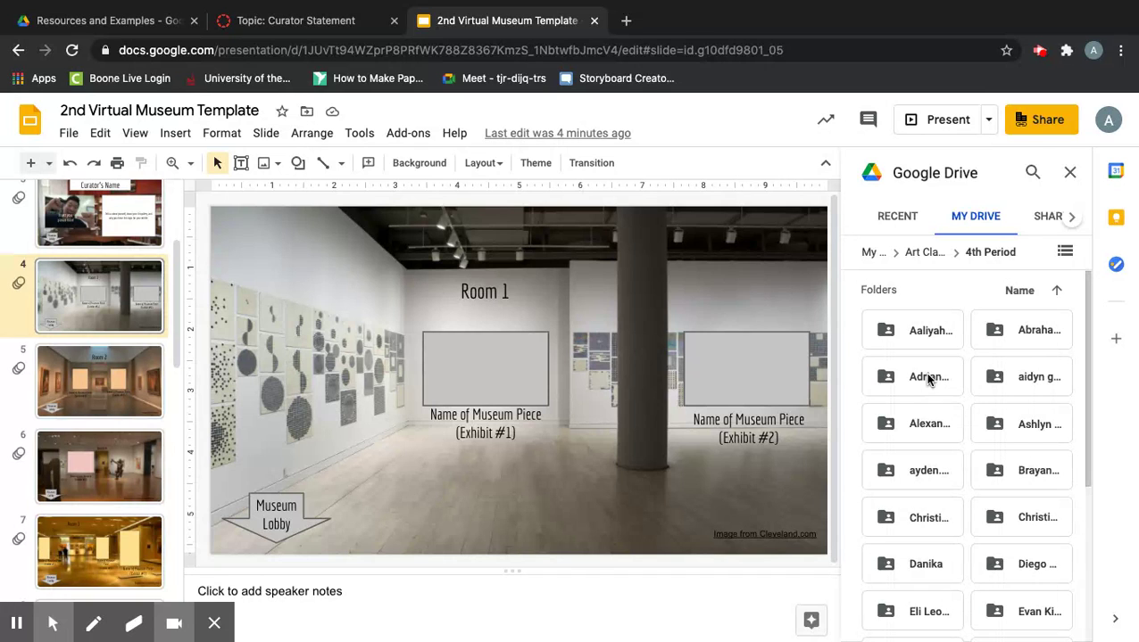
scroll(928, 380, "down", 5)
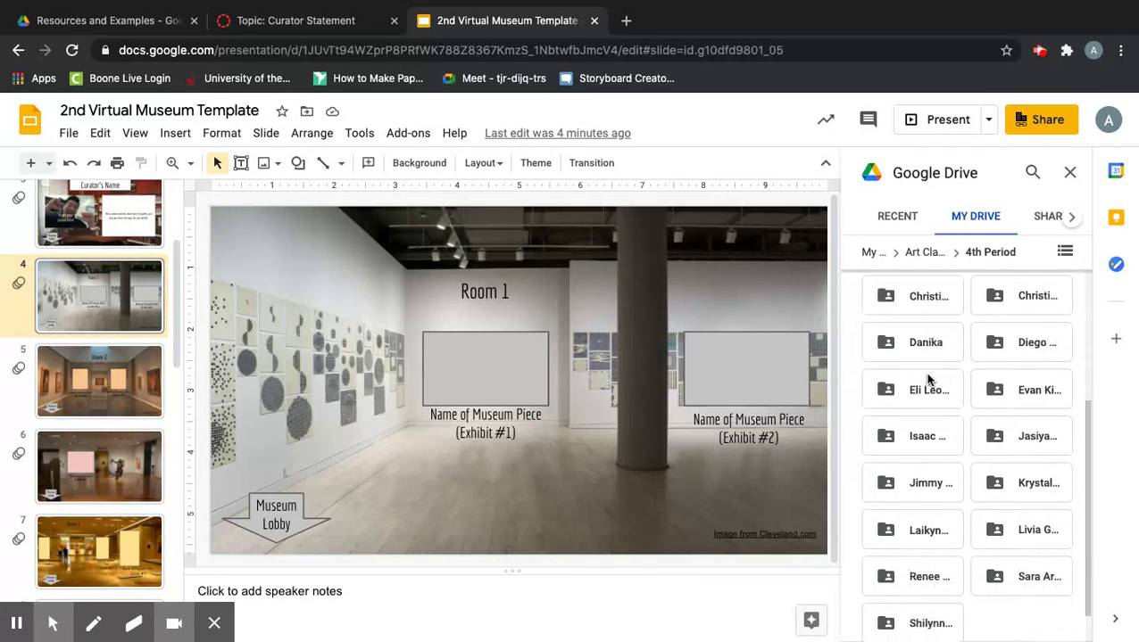
scroll(928, 379, "up", 5)
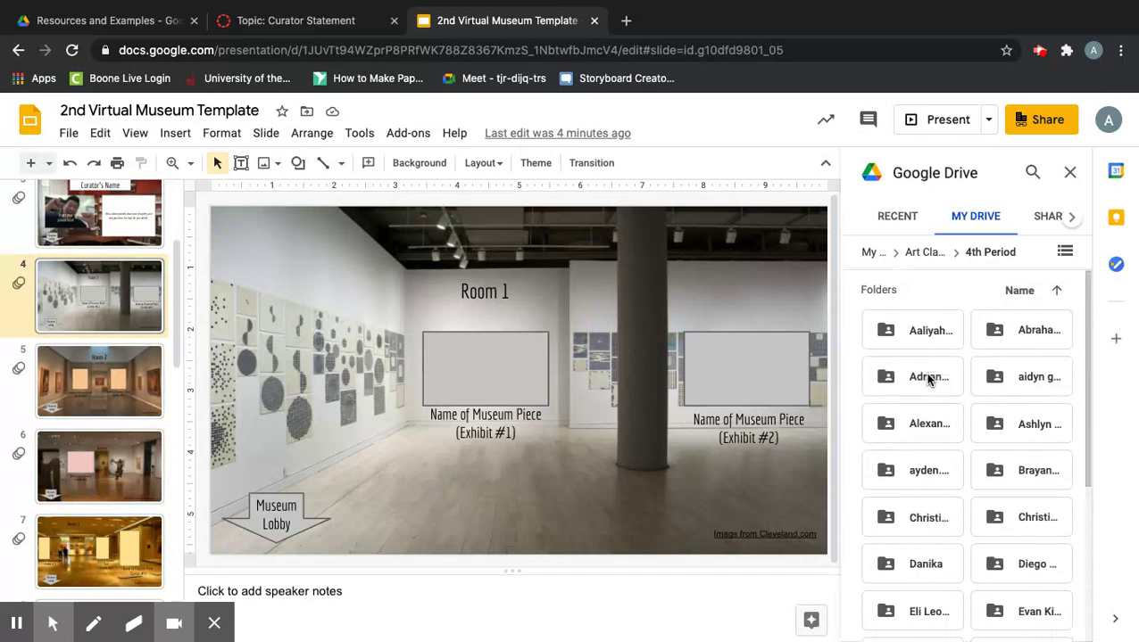
left_click(922, 252)
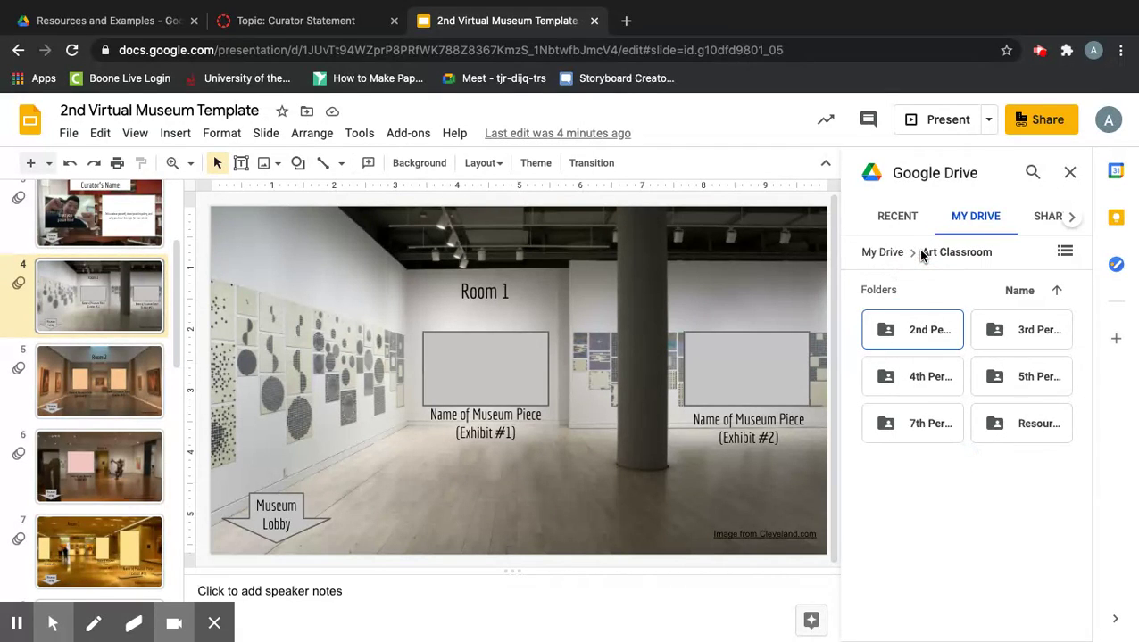
left_click(1051, 433)
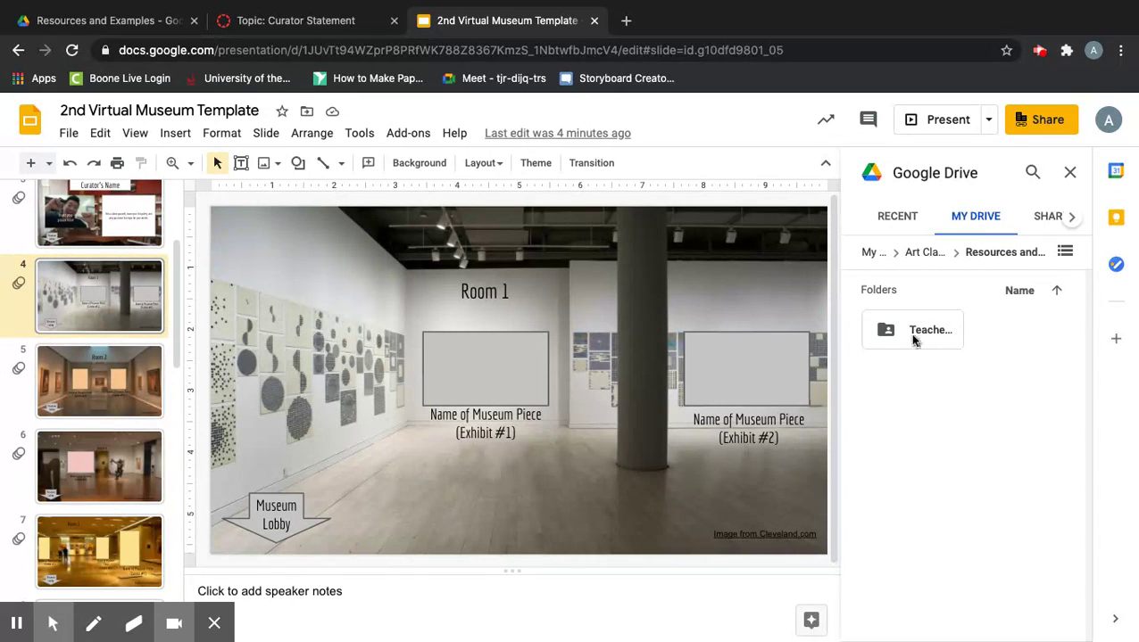
left_click(910, 332)
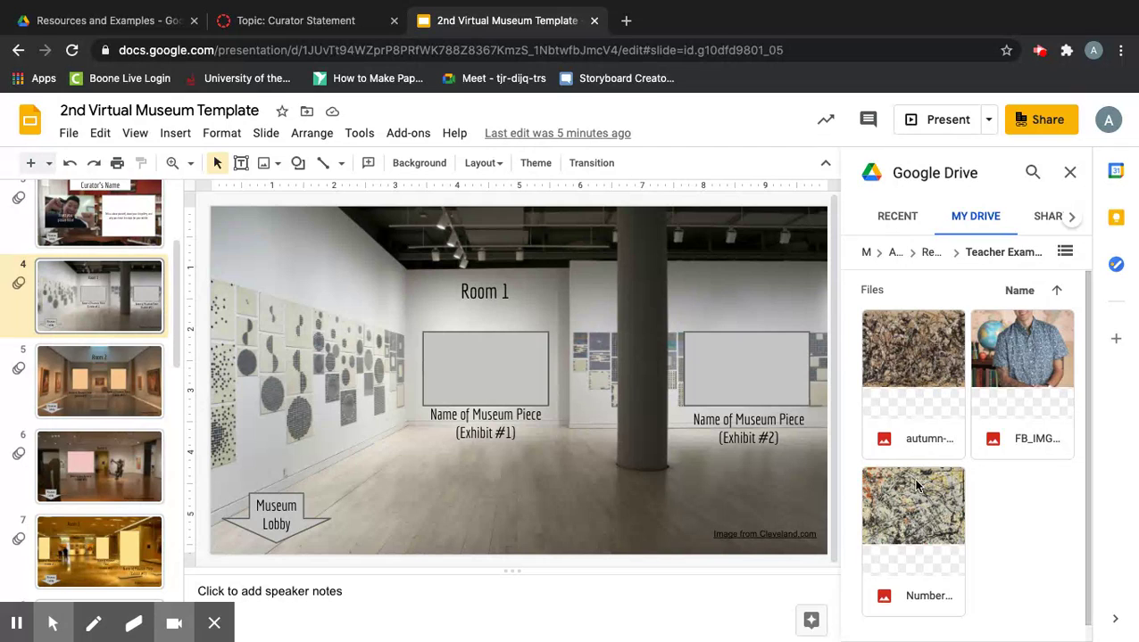
double_click(915, 357)
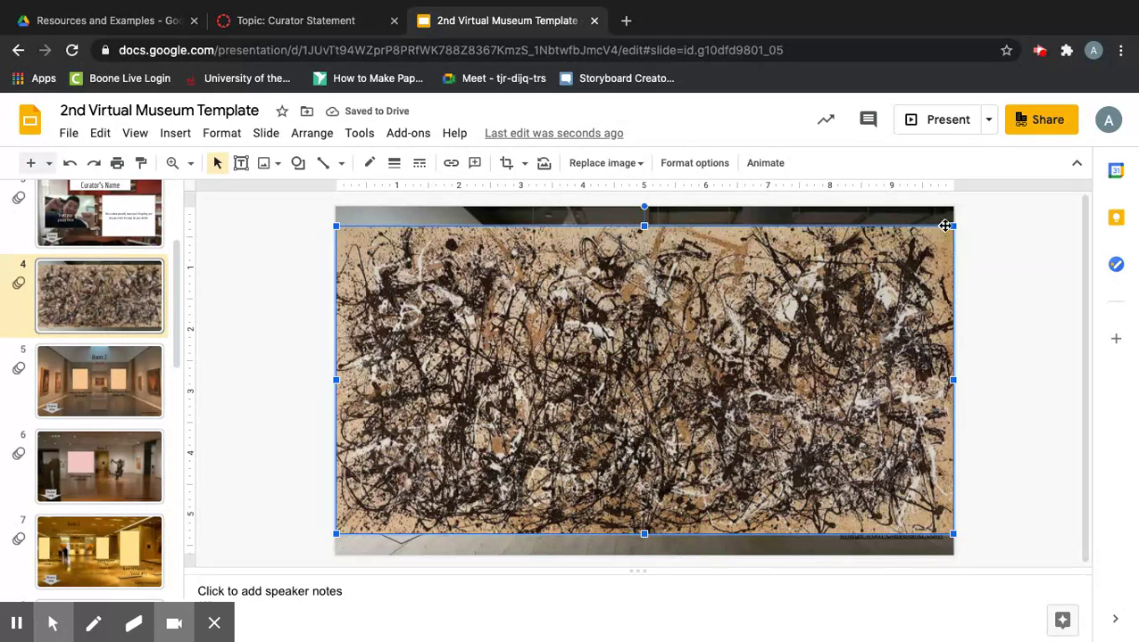
- Shrink the autumn painting and position it to fit inside the Exhibit #1 frame
left_click_drag(953, 224, 483, 460)
left_click_drag(434, 493, 641, 365)
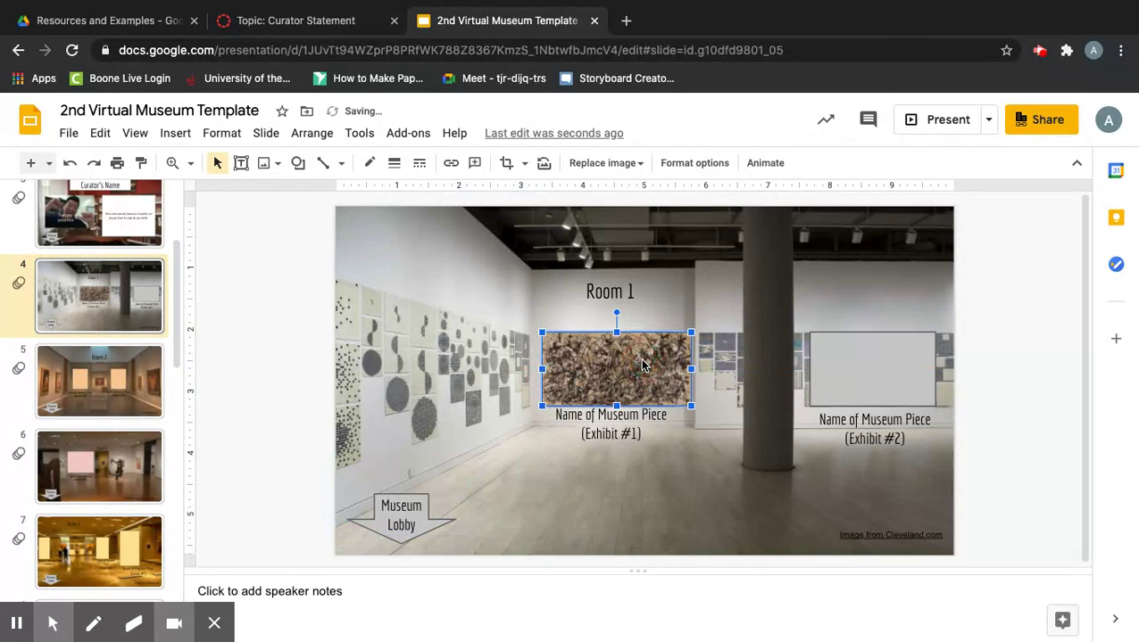
left_click_drag(692, 333, 678, 340)
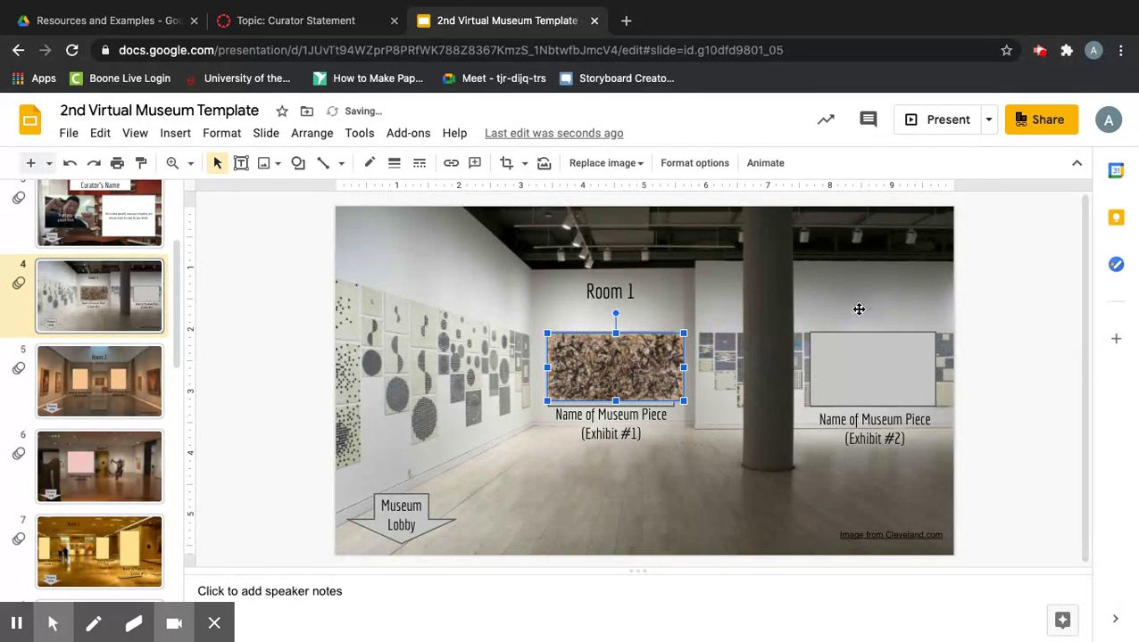
left_click(707, 501)
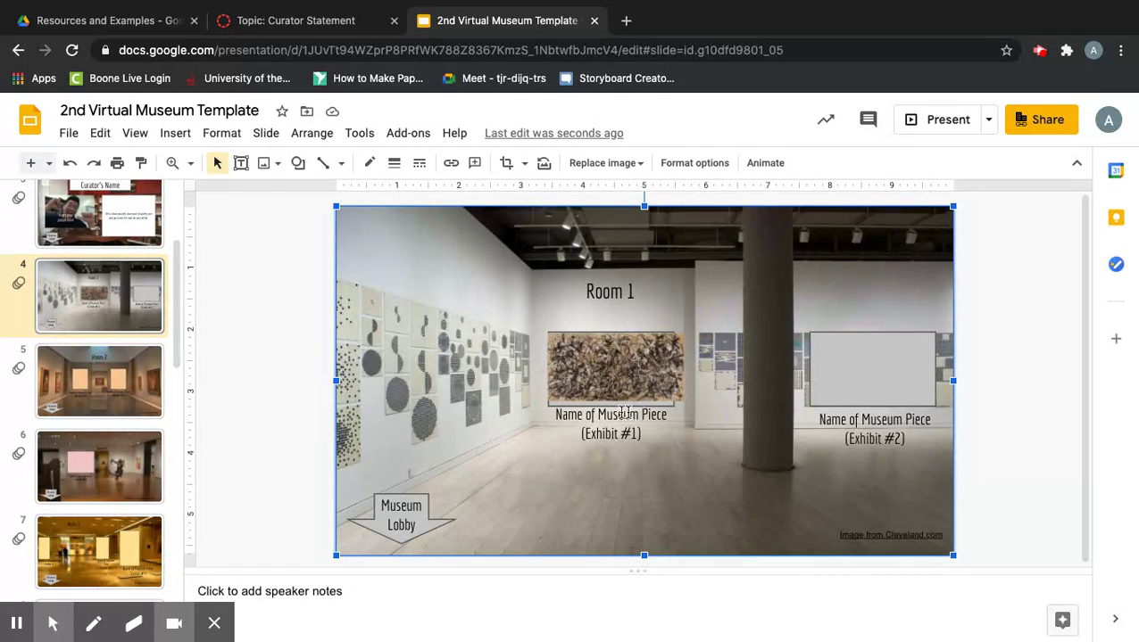
- Replace the 'Name of Museum Piece' placeholder in the Exhibit #1 caption with 'Autumn Rhythm'
left_click(666, 417)
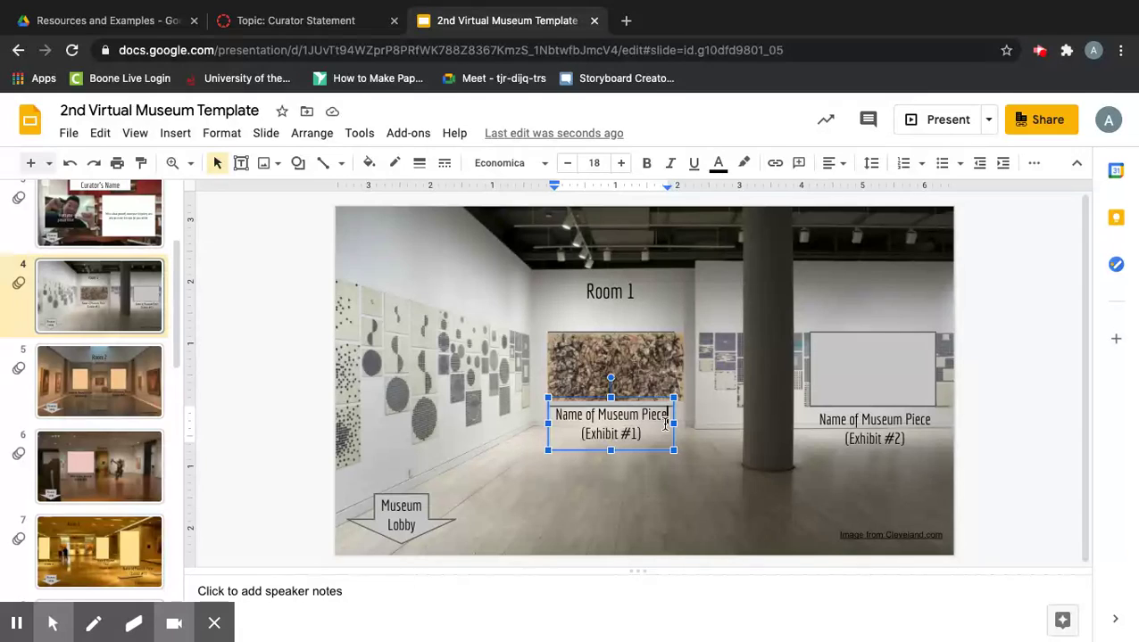
key("BackSpace")
key("BackSpace")
key("BackSpace")
key("BackSpace")
key("BackSpace")
key("BackSpace")
key("BackSpace")
key("BackSpace")
key("BackSpace")
key("BackSpace")
key("BackSpace")
key("BackSpace")
key("BackSpace")
key("BackSpace")
key("BackSpace")
key("BackSpace")
key("BackSpace")
key("BackSpace")
key("BackSpace")
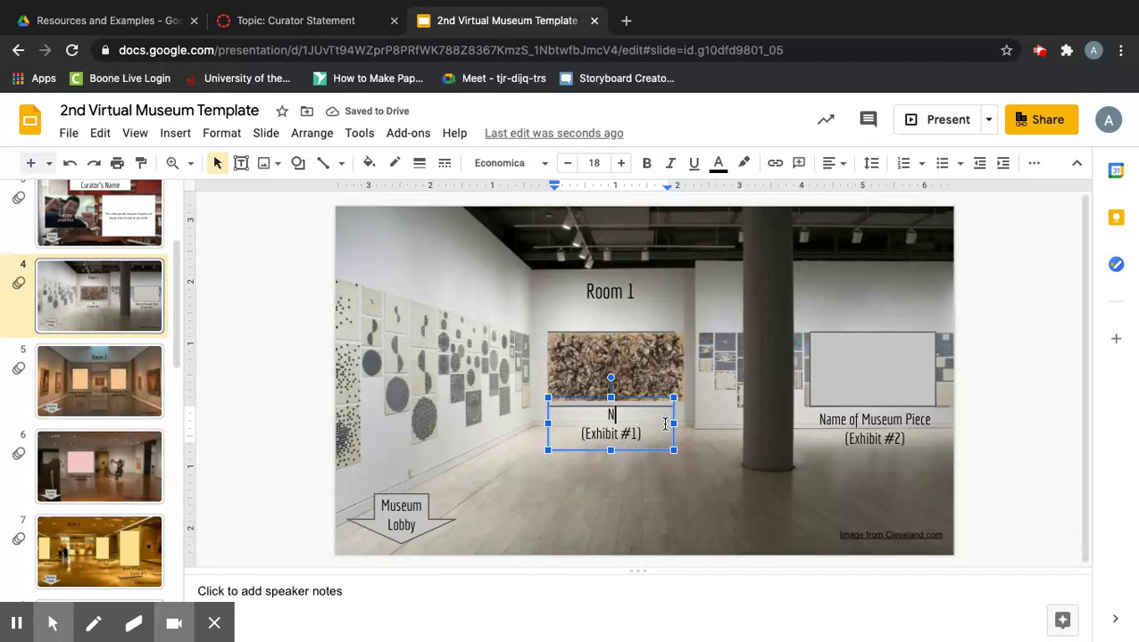
key("BackSpace")
type("Autumn Rh")
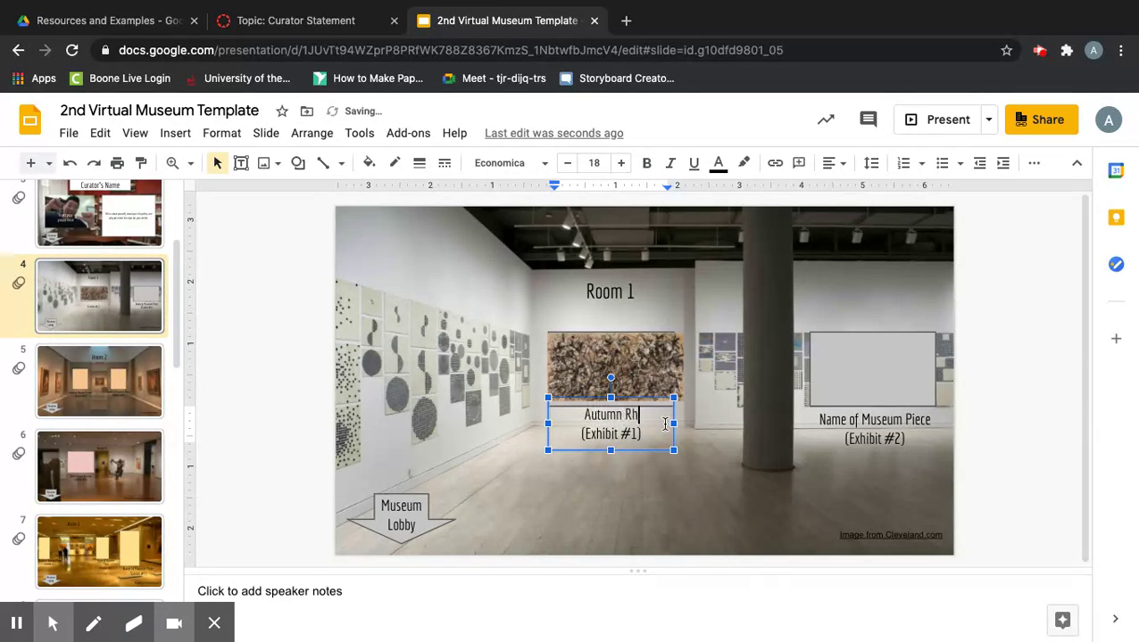
type("ythm")
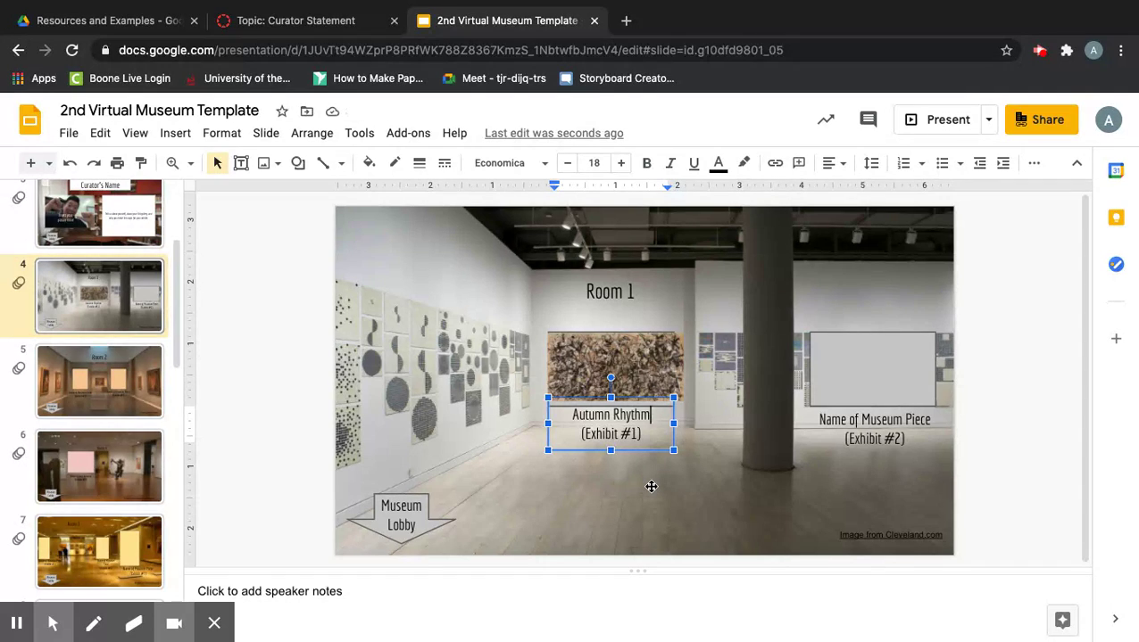
left_click(652, 486)
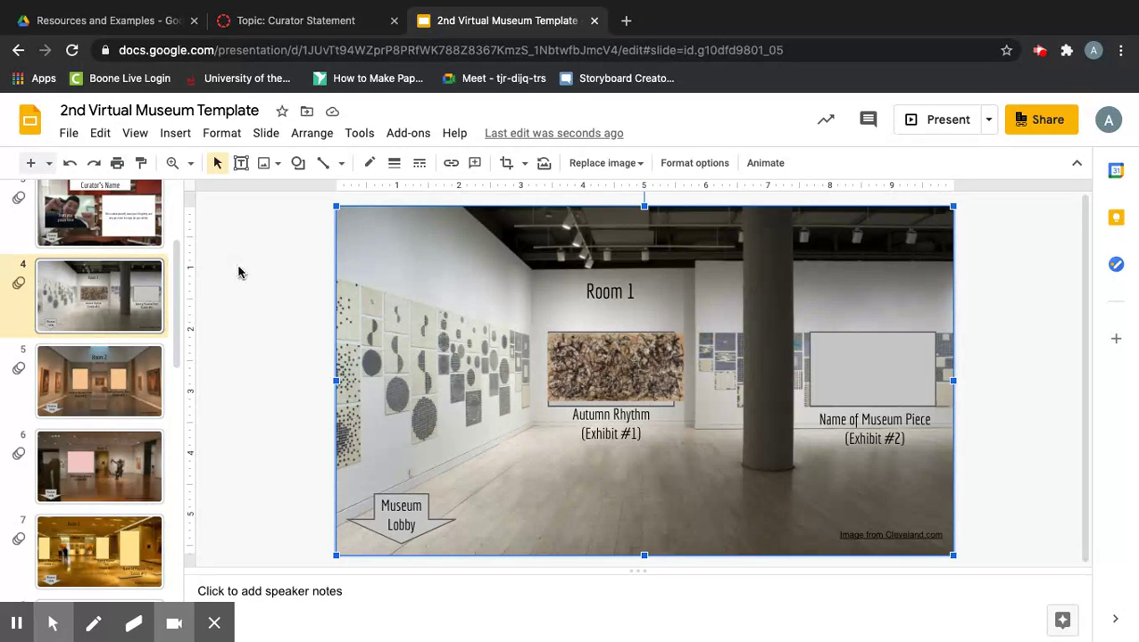
scroll(113, 299, "down", 4)
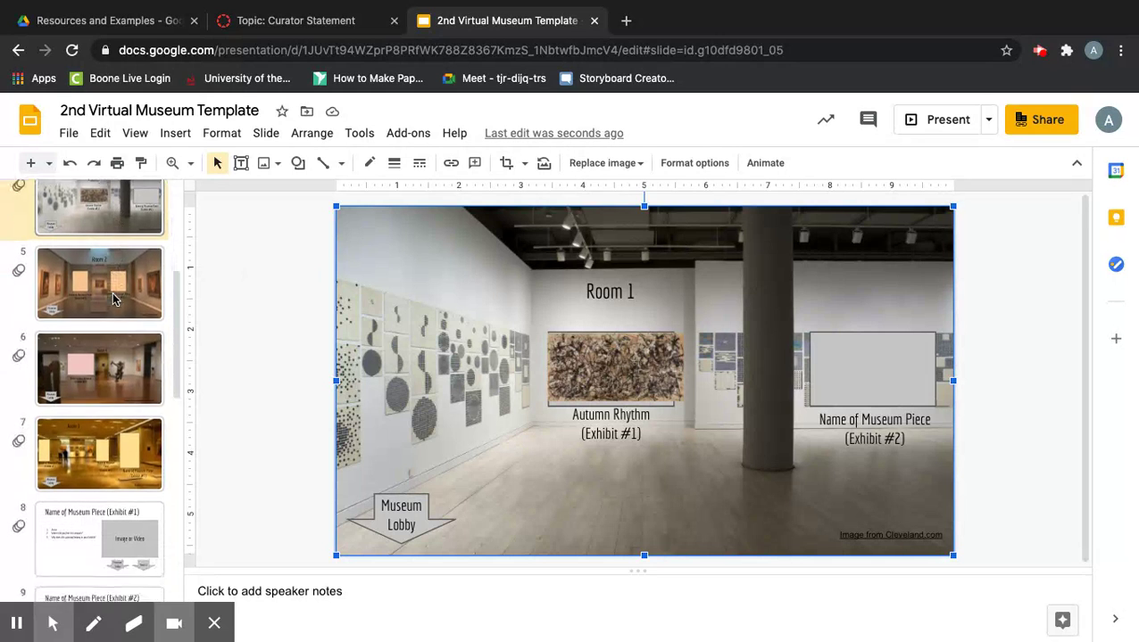